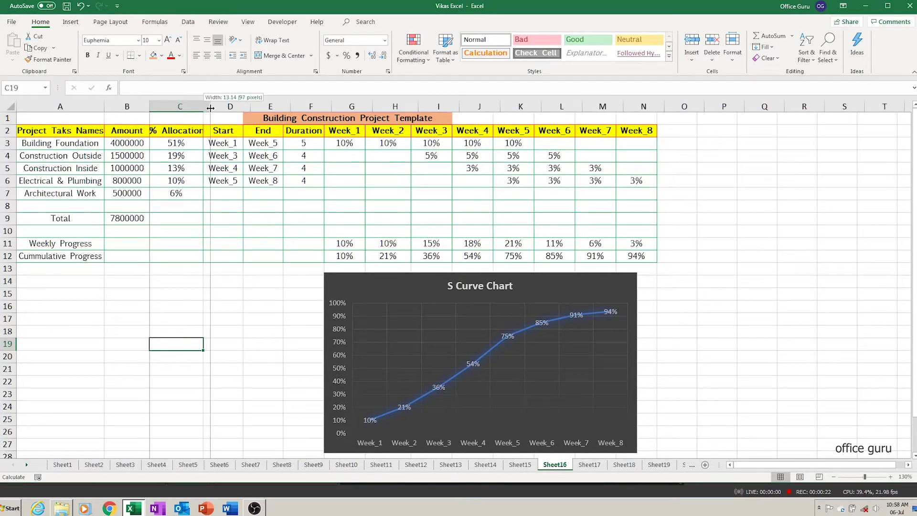
Widen column C so the full '% Allocation' heading is readable.
left_click_drag(203, 109, 210, 108)
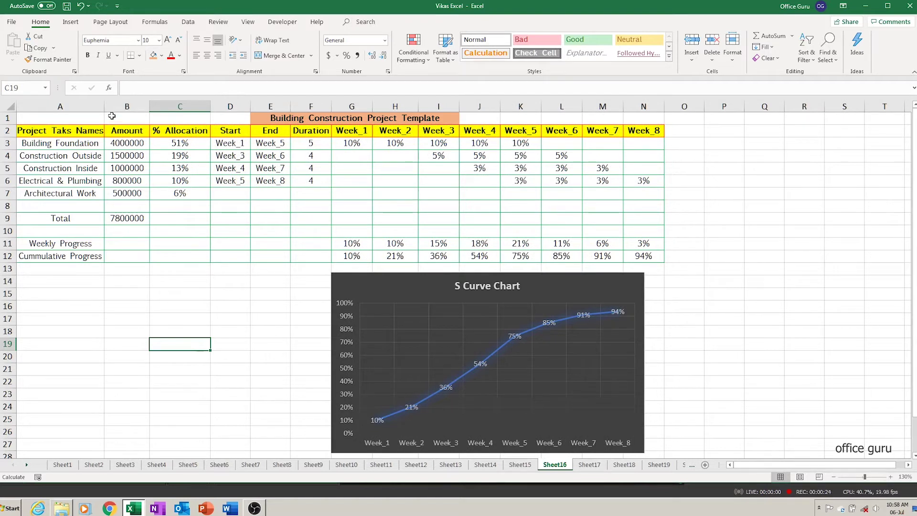
left_click_drag(105, 105, 109, 105)
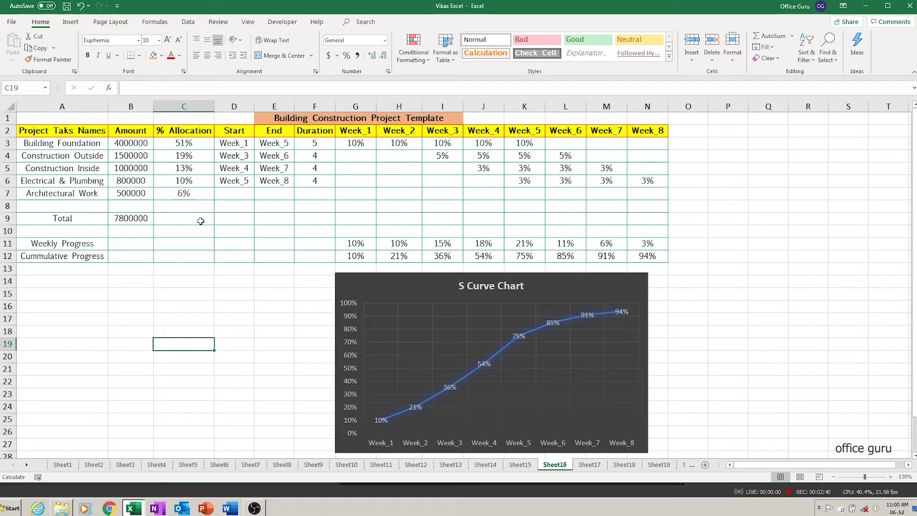
Select the list of project task names in column A.
left_click_drag(67, 144, 65, 194)
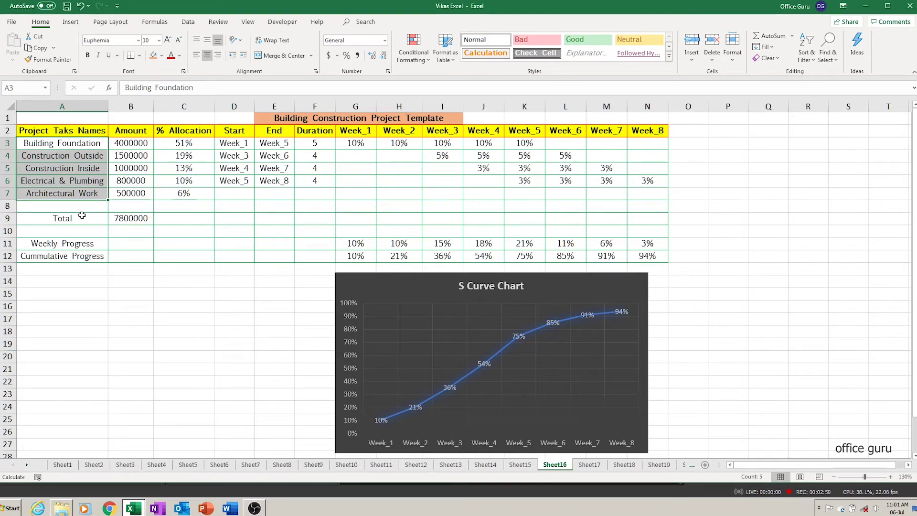
left_click(69, 146)
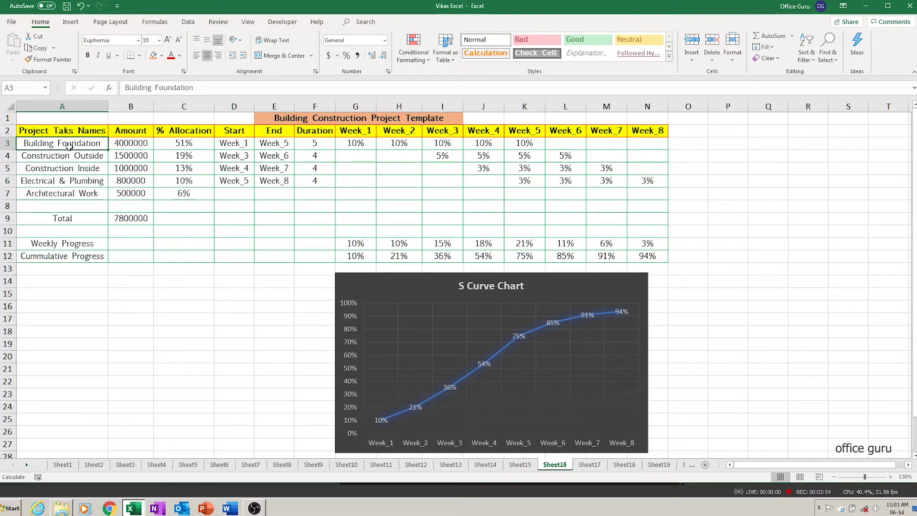
key("Down")
left_click(69, 147)
key("Down")
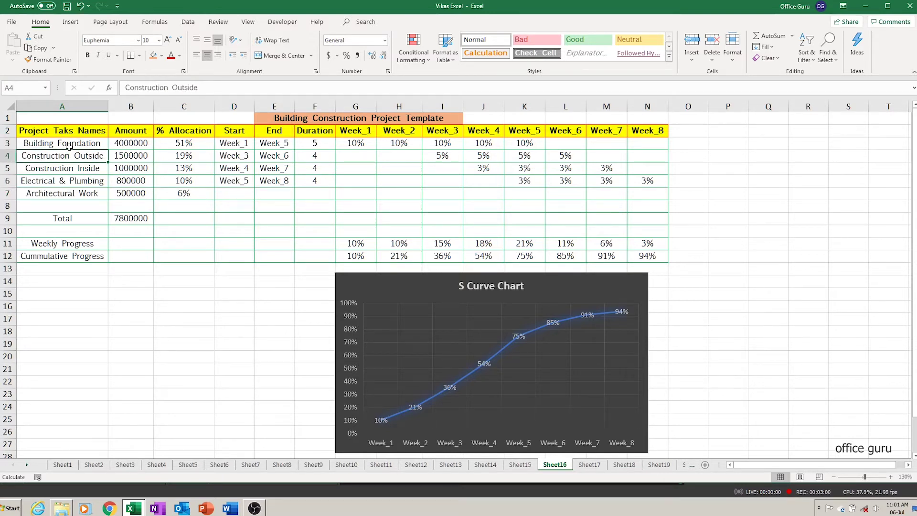
key("Down")
key("Down")
key("Down")
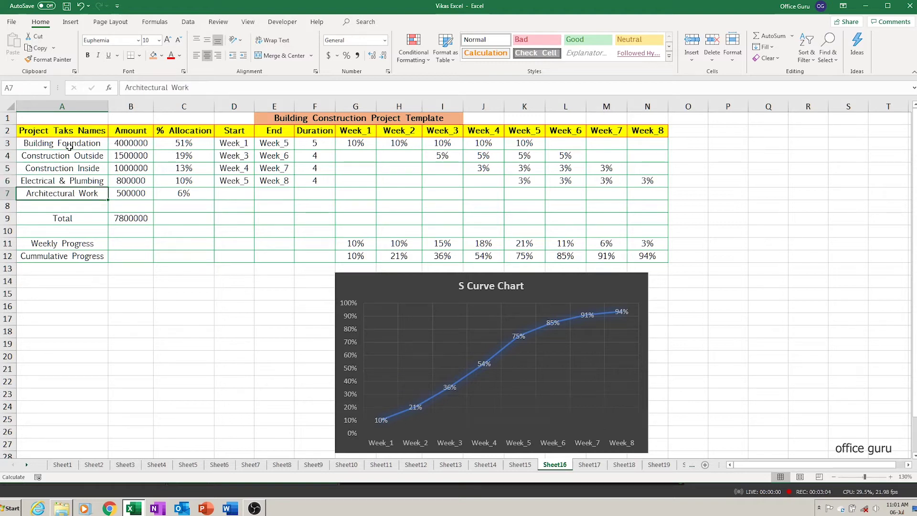
key("Right")
key("Up")
key("Up")
key("Up")
key("Up")
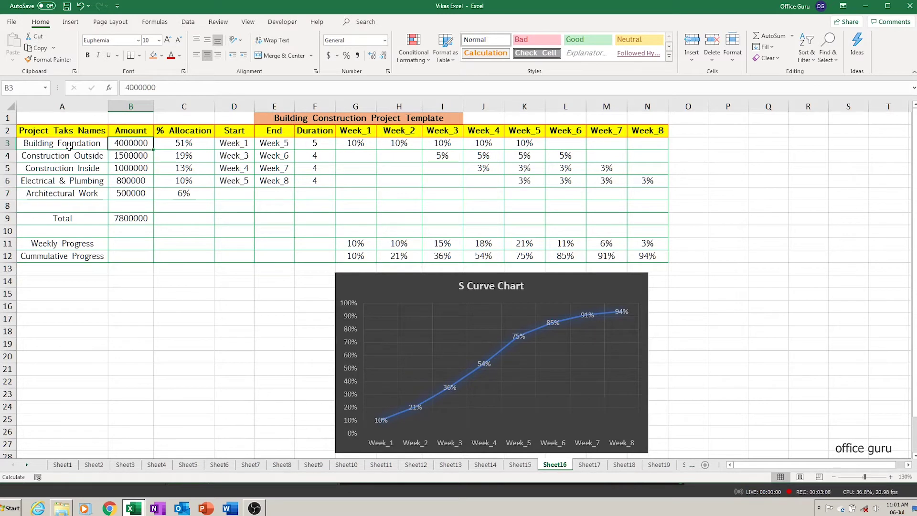
key("Down")
key("Down")
key("Down")
key("Down")
key("Right")
key("Up")
key("Up")
key("Up")
key("Up")
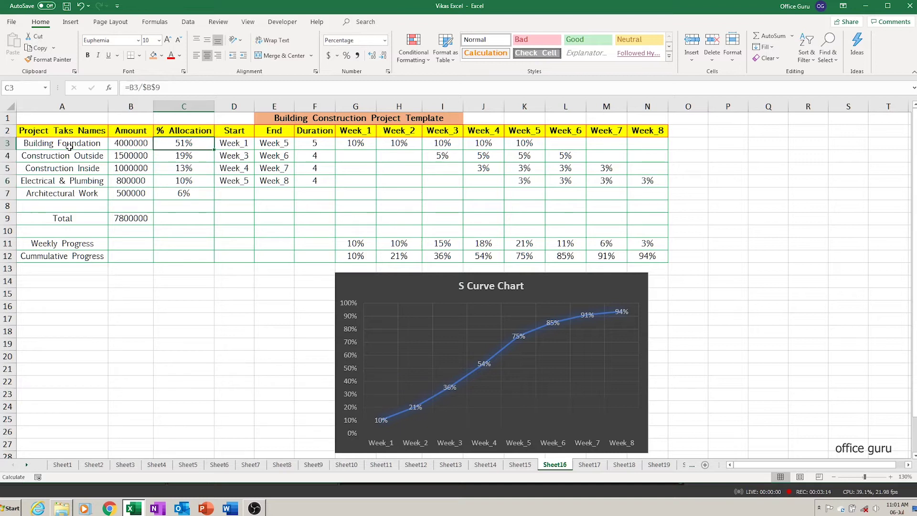
key("Left")
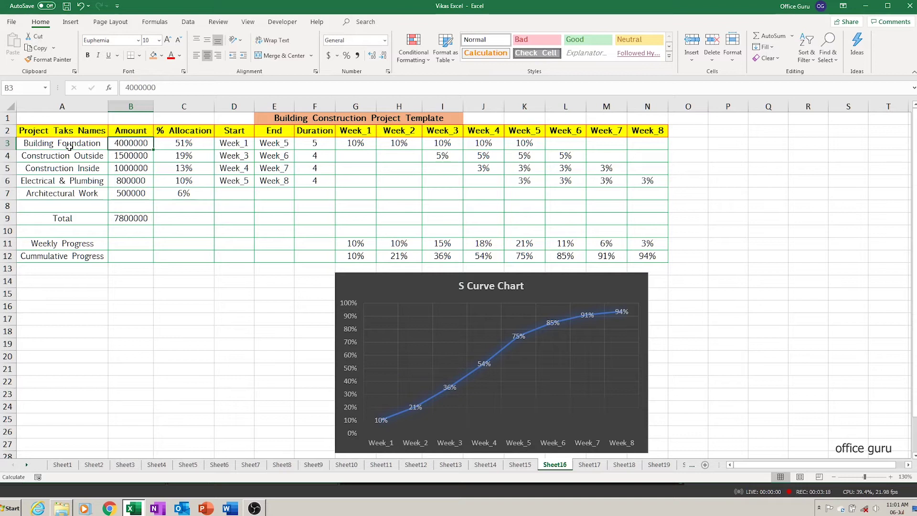
key("Left")
key("Right")
key("Right")
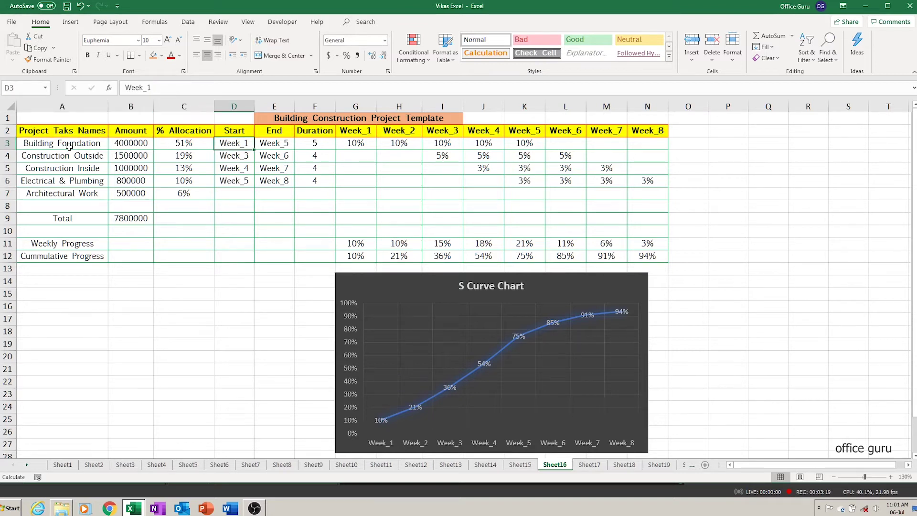
key("Right")
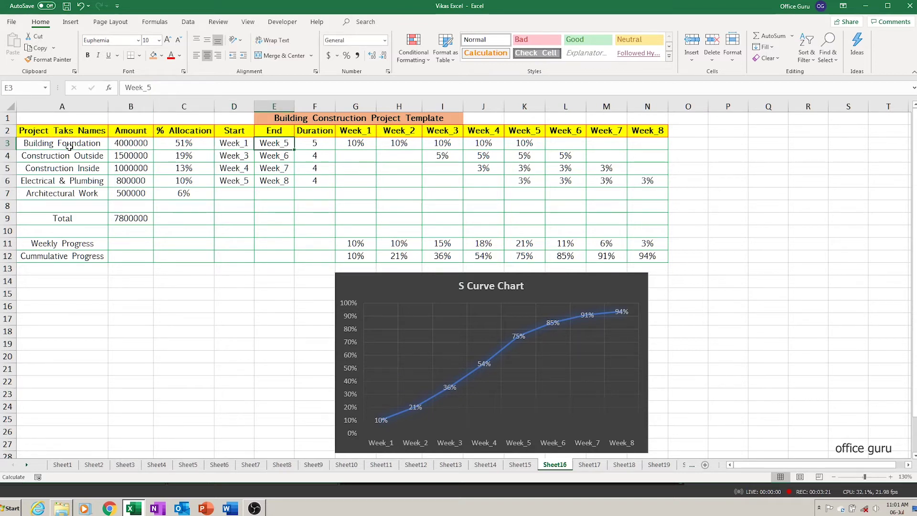
key("Right")
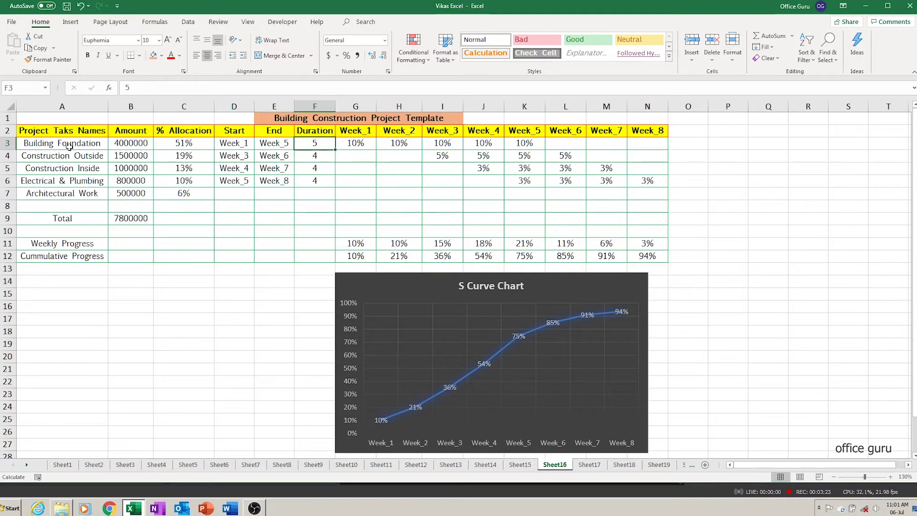
key("Right")
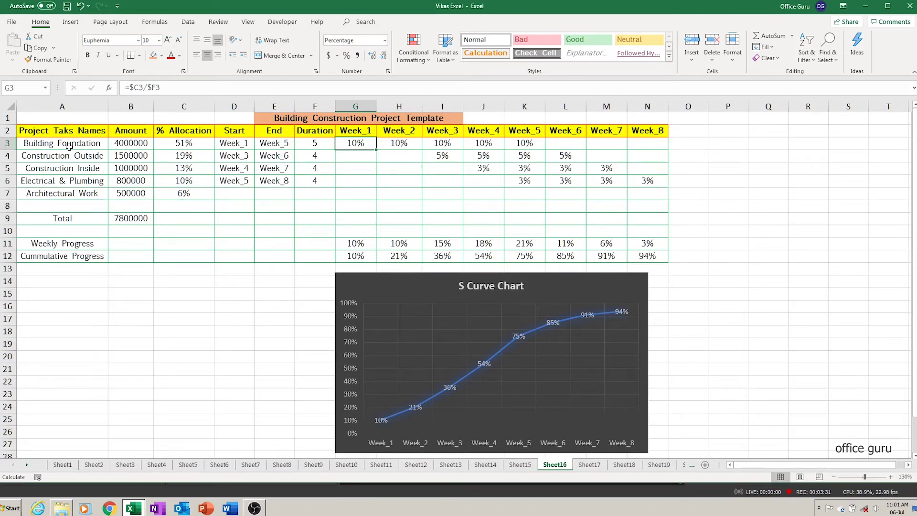
key("Right")
key("Right")
key("Right")
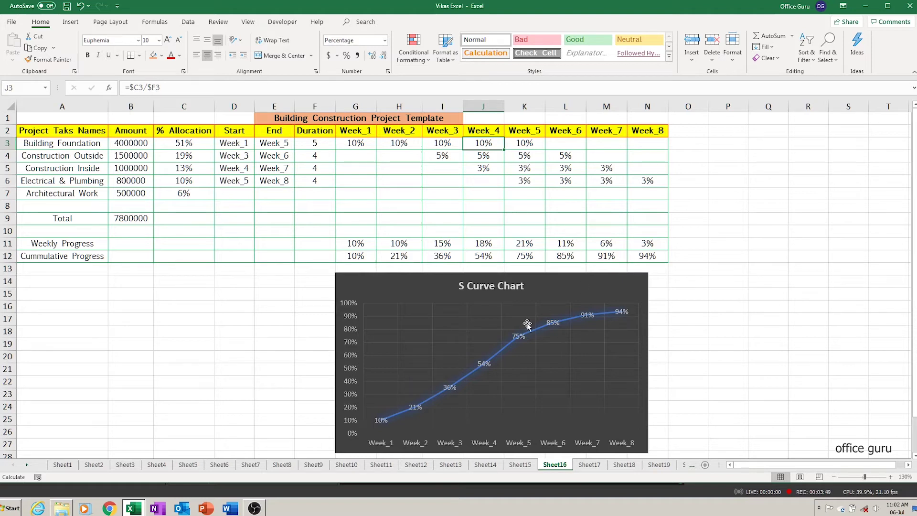
left_click(412, 290)
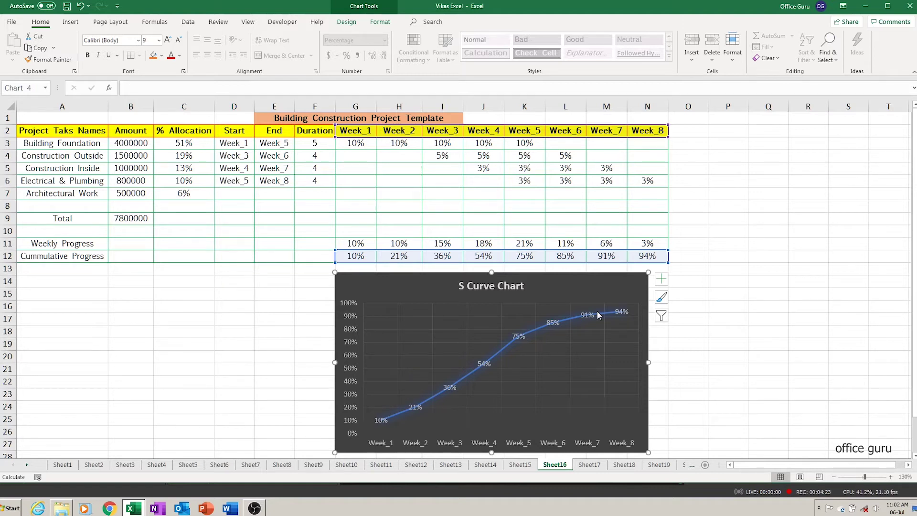
left_click(305, 310)
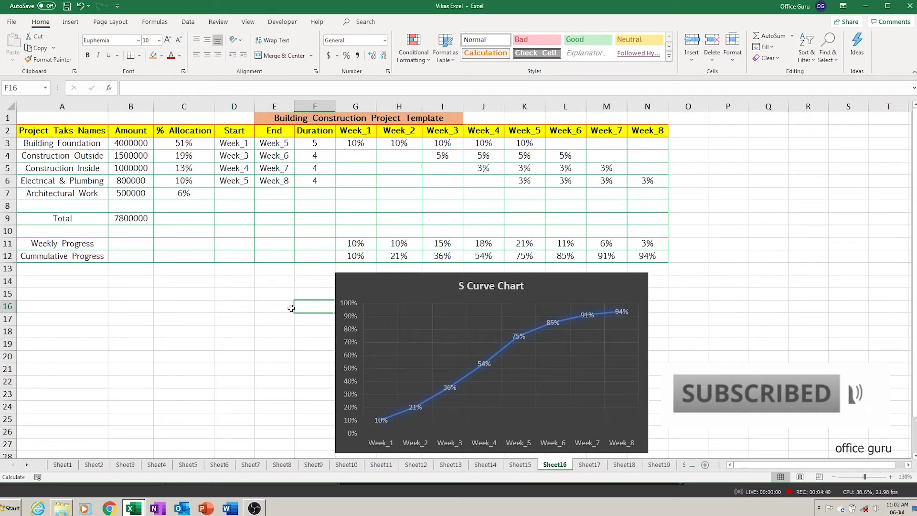
left_click(291, 308)
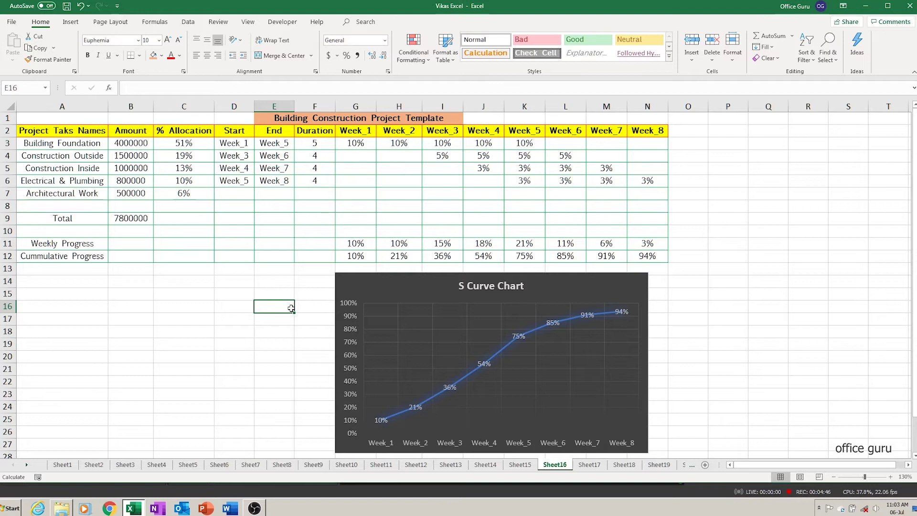
left_click(271, 321)
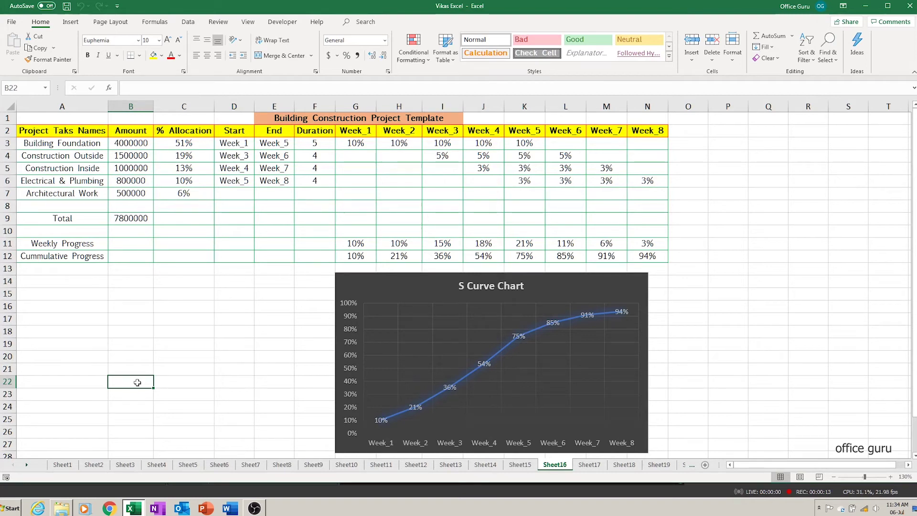
Delete the S Curve Chart and clear the allocation, week and progress values in C3:N12.
left_click(349, 279)
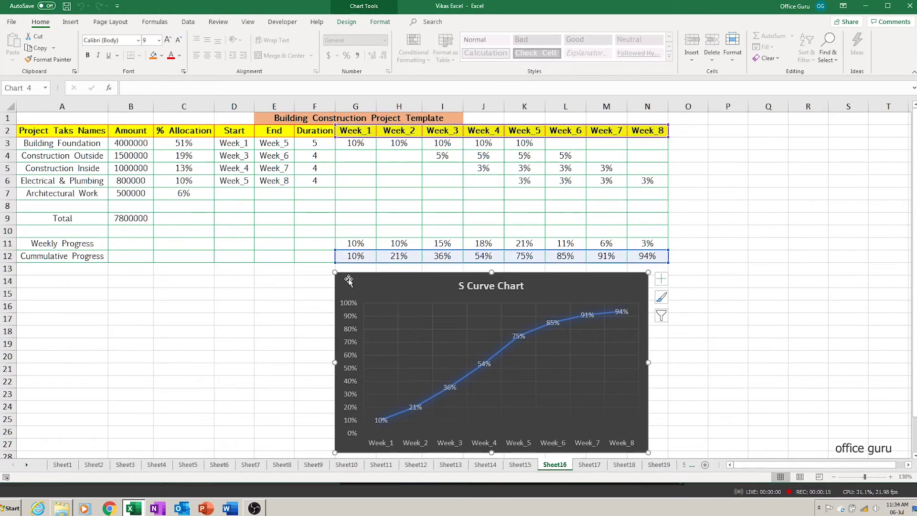
key("Delete")
key("Left")
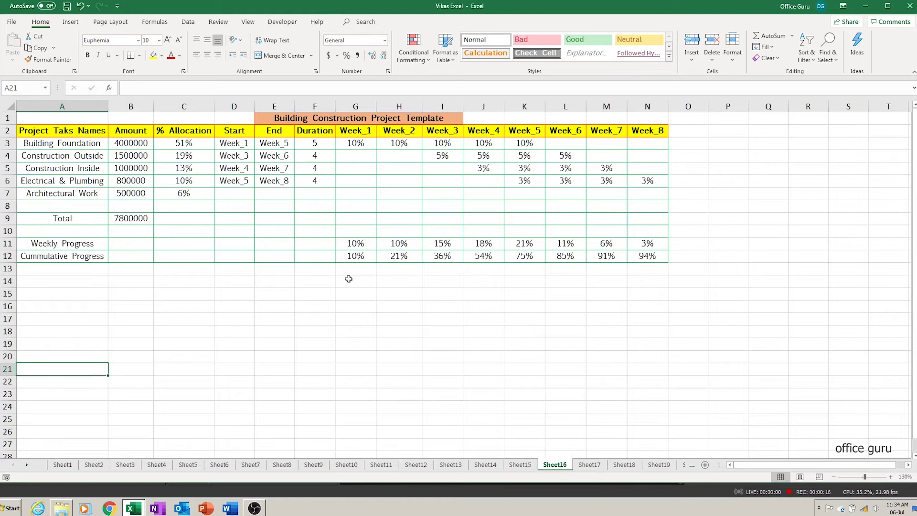
key("Right")
key("Right")
key("ctrl+Up")
key("ctrl+Up")
key("Down")
key("shift+Down")
key("shift+Down")
key("shift+Down")
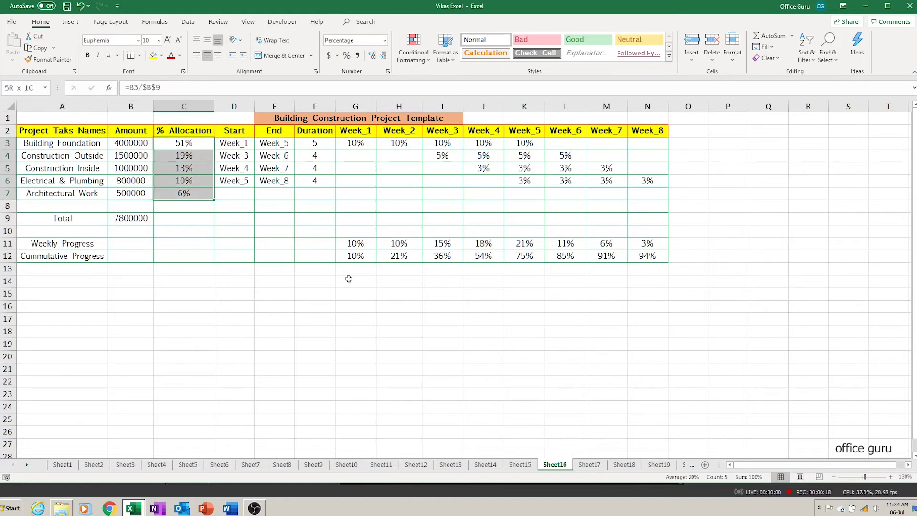
key("shift+Down")
key("shift+Down")
key("shift+Down")
key("shift+Down")
key("shift+Down")
key("shift+Right")
key("shift+Right")
key("shift+Right")
key("shift+Right")
key("shift+Right")
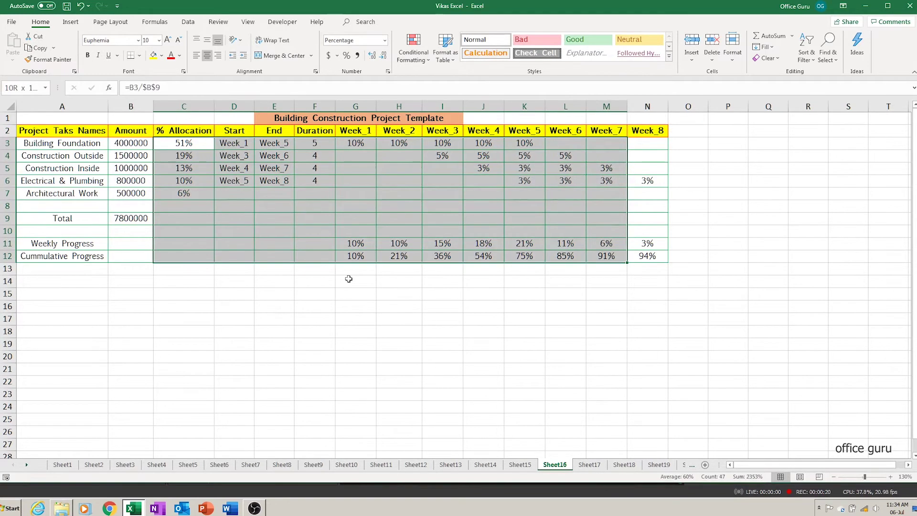
key("shift+Right")
key("Delete")
Clear the five task amounts in B3:B7, leaving the Amount total at 0.
key("Left")
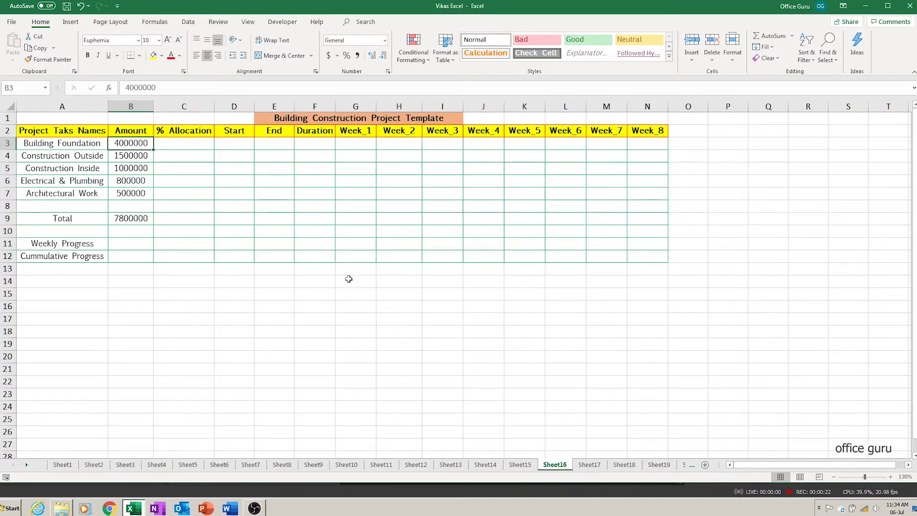
key("shift+Down")
key("shift+Down")
key("shift+Down")
key("shift+Down")
key("shift+Up")
key("Delete")
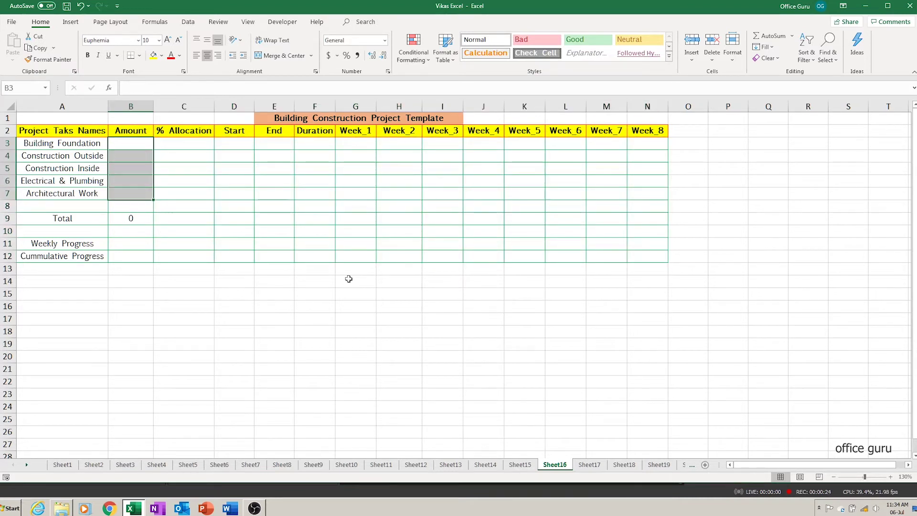
key("Left")
key("Down")
key("Down")
key("Up")
key("Up")
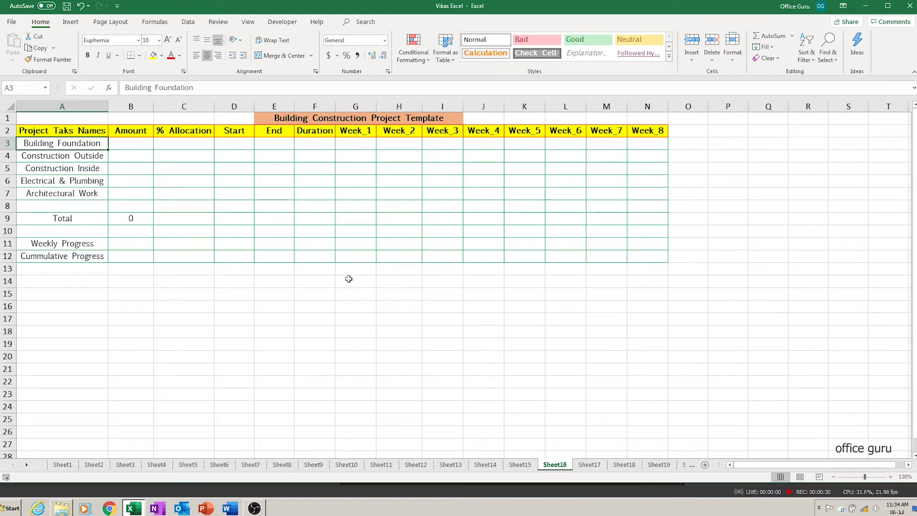
key("Down")
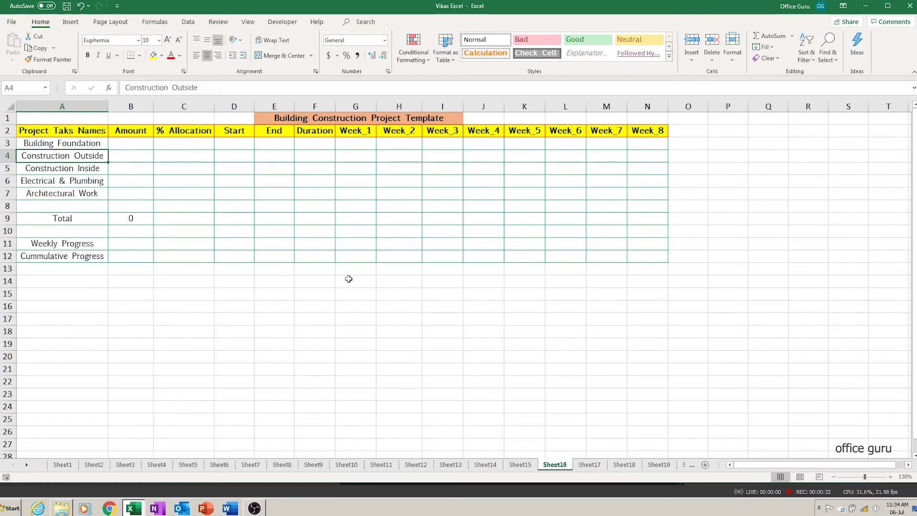
key("Down")
key("Down")
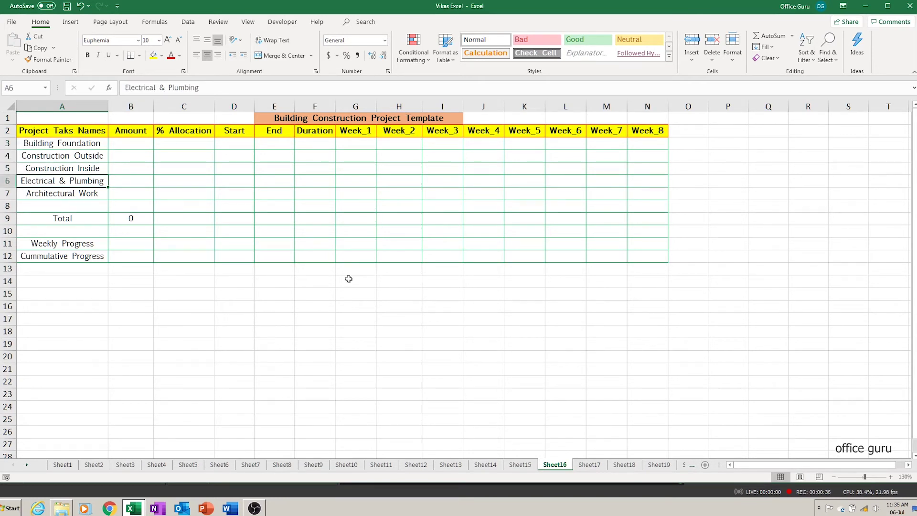
key("Down")
key("Down")
key("Down")
key("Down")
key("Down")
key("Down")
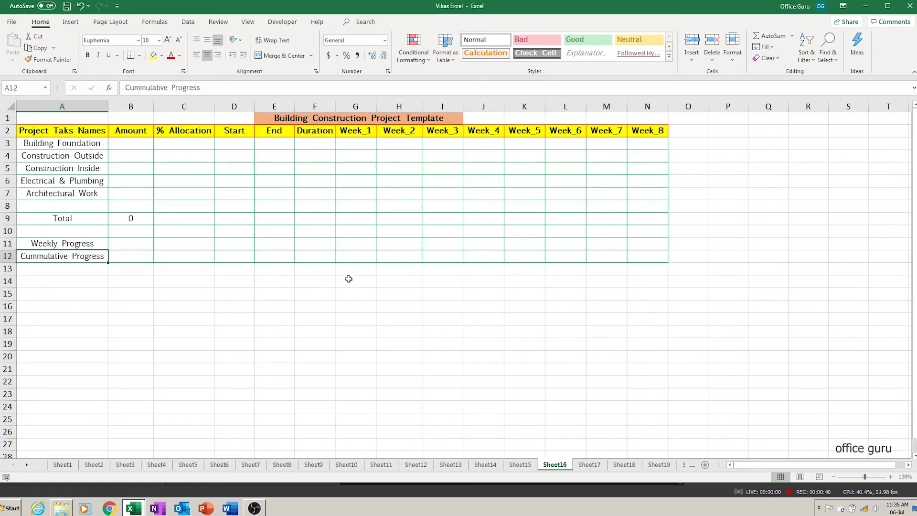
key("Right")
key("Right")
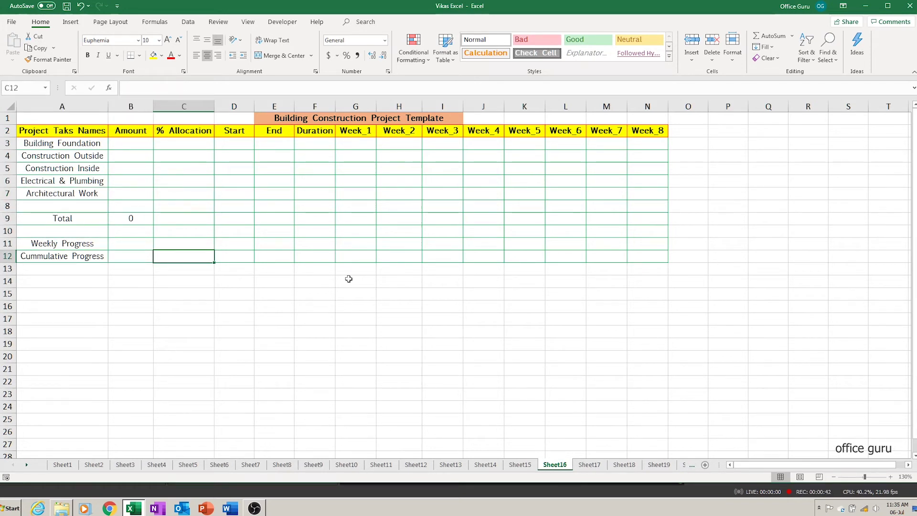
key("ctrl+Up")
key("Down")
key("Left")
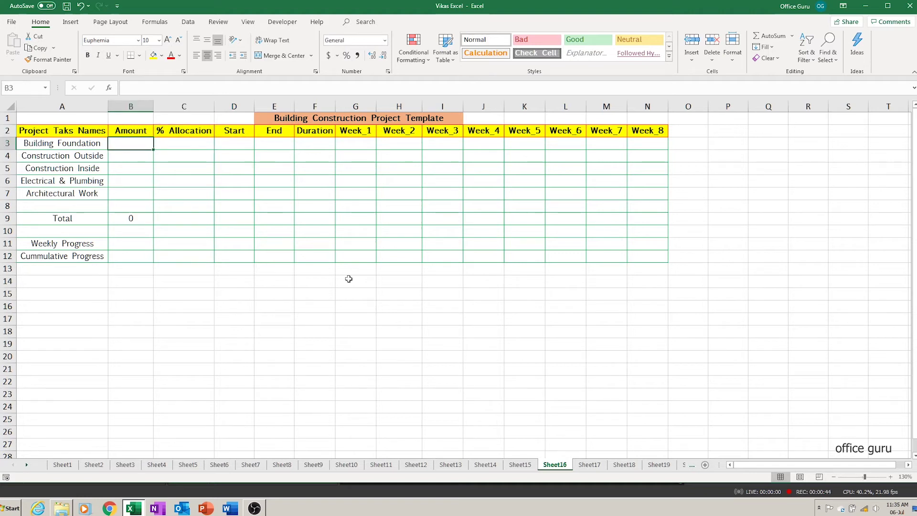
Enter amounts 4000000, 2000000, 2200000, 1000000 and 800000 for the five tasks in B3:B7.
type("4")
type("00000")
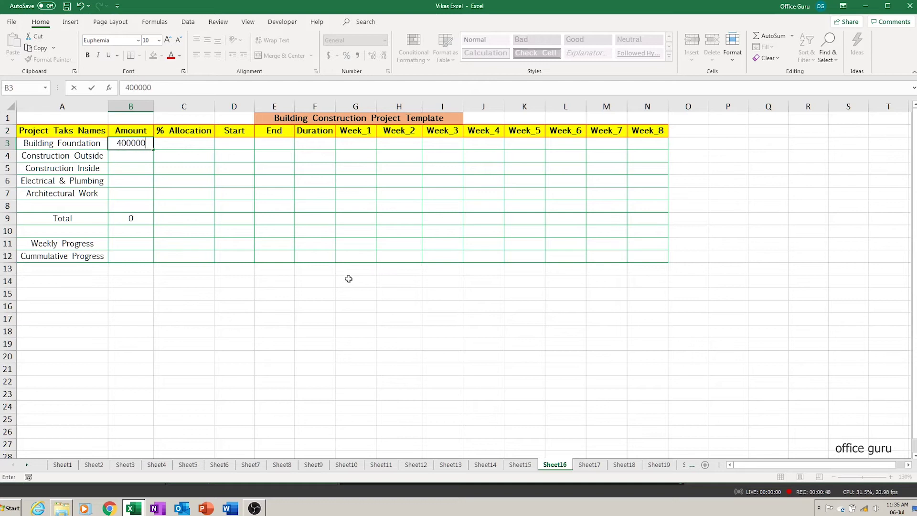
type("0")
key("Return")
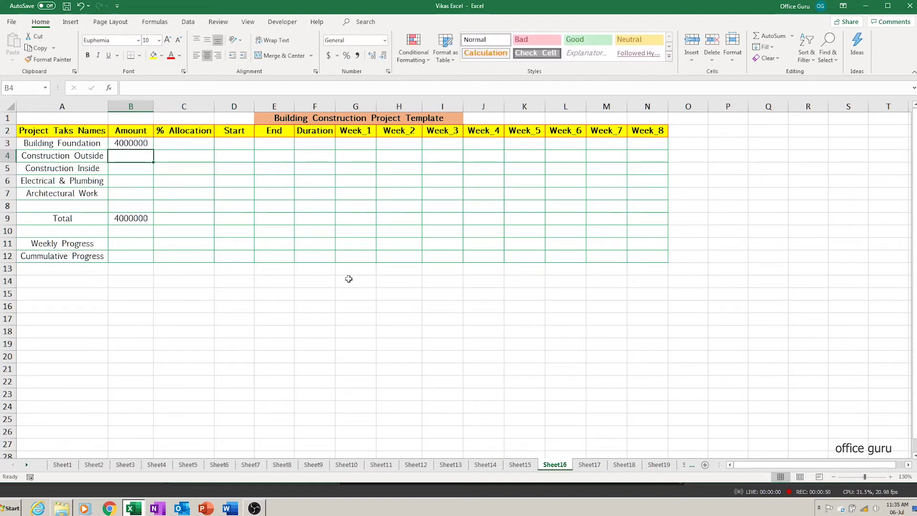
type("2000000")
key("Return")
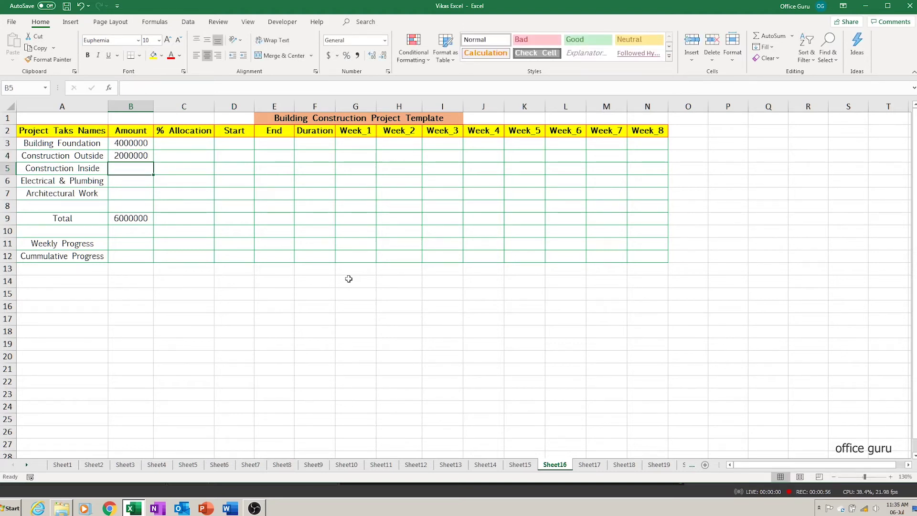
type("22")
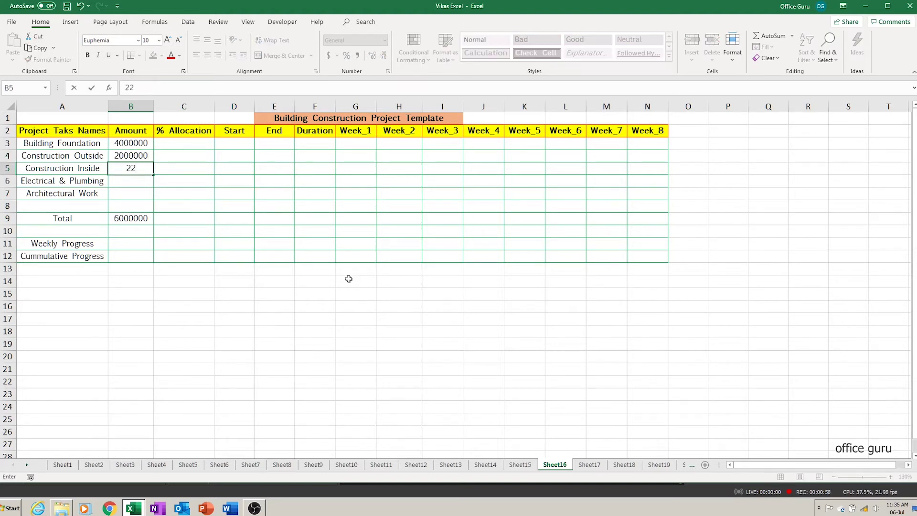
type("00000")
key("Return")
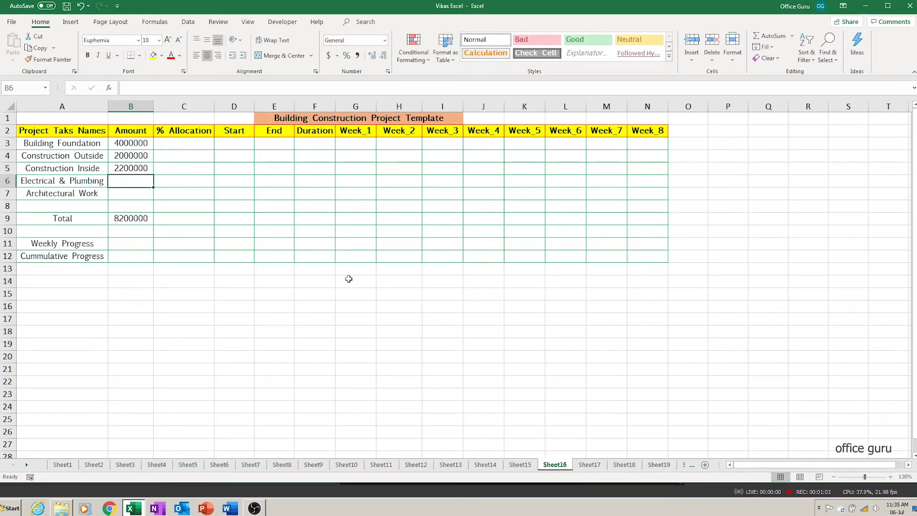
type("1000000")
key("Return")
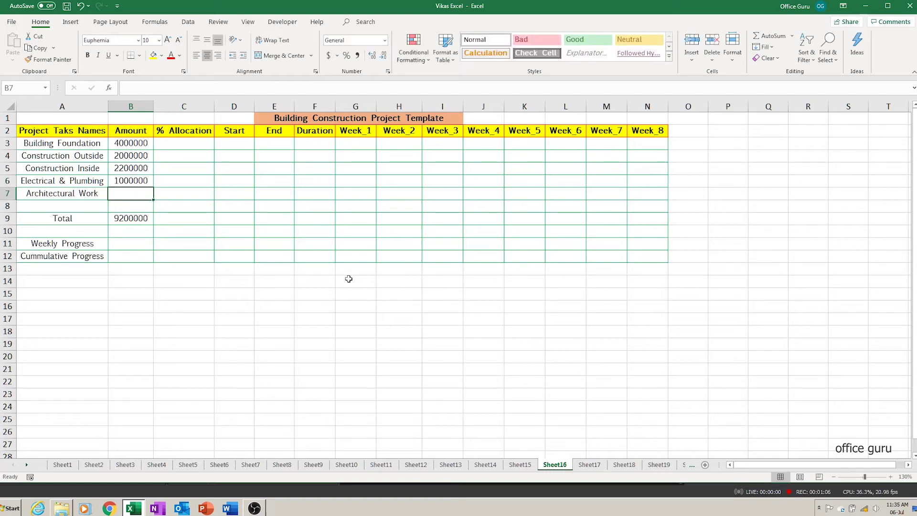
type("800000")
key("Return")
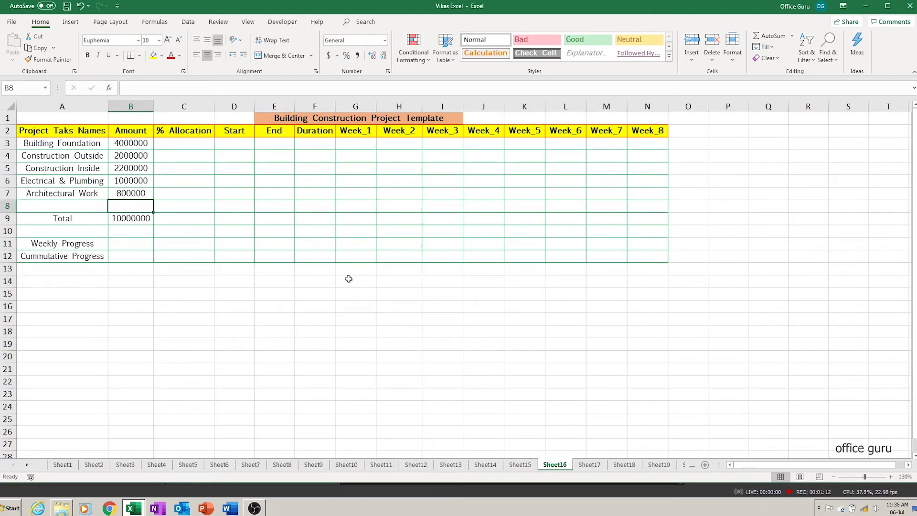
key("Down")
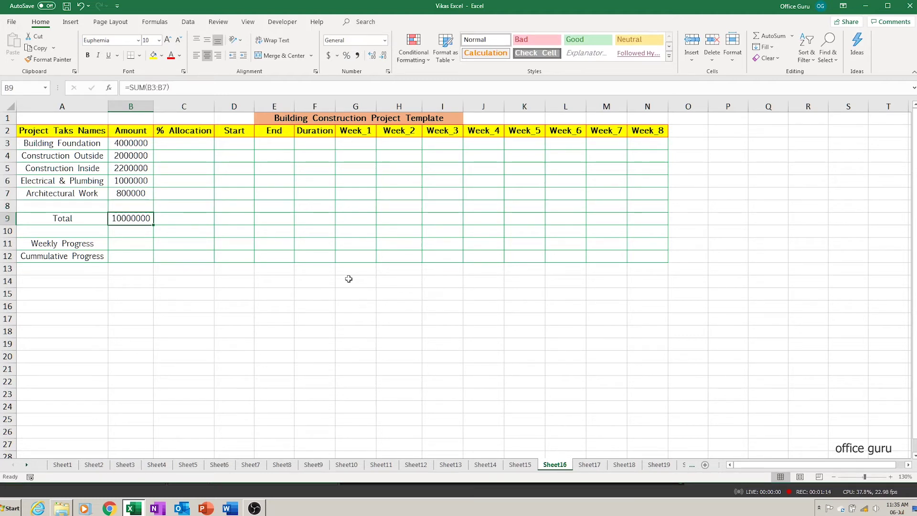
Enter =B3/$B$9 in C3, giving Building Foundation a 40% allocation.
key("Right")
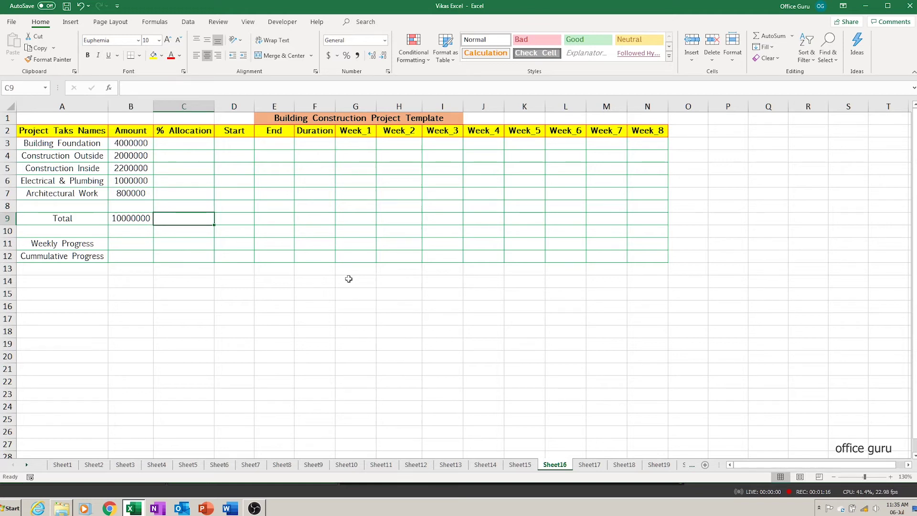
key("Up")
key("Up")
key("Up")
key("ctrl+shift+5")
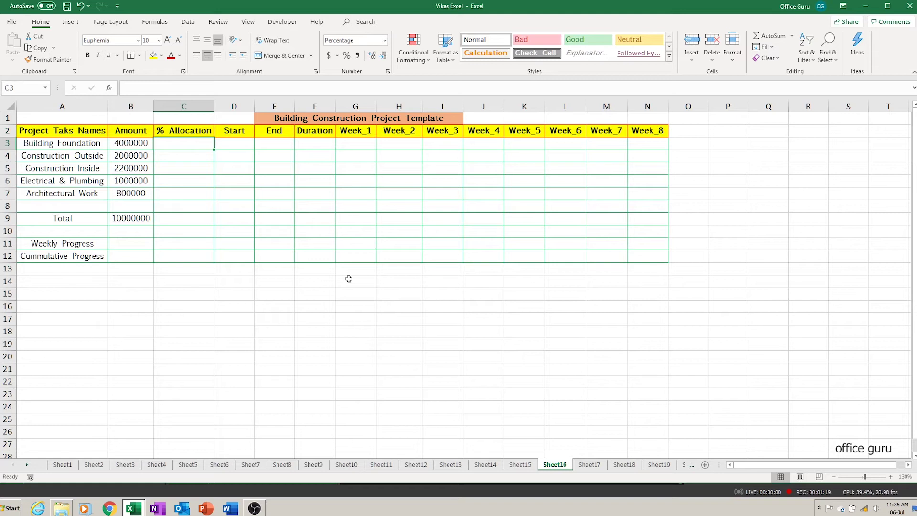
type("=")
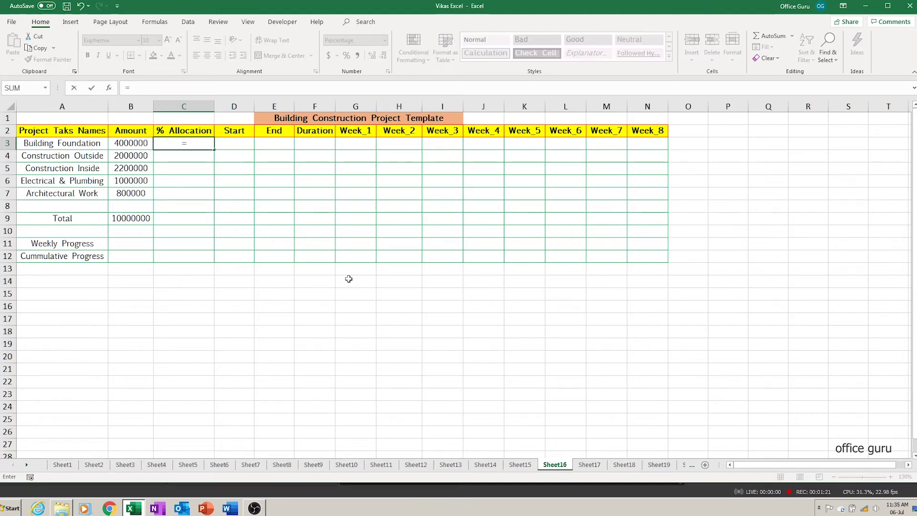
left_click(132, 219)
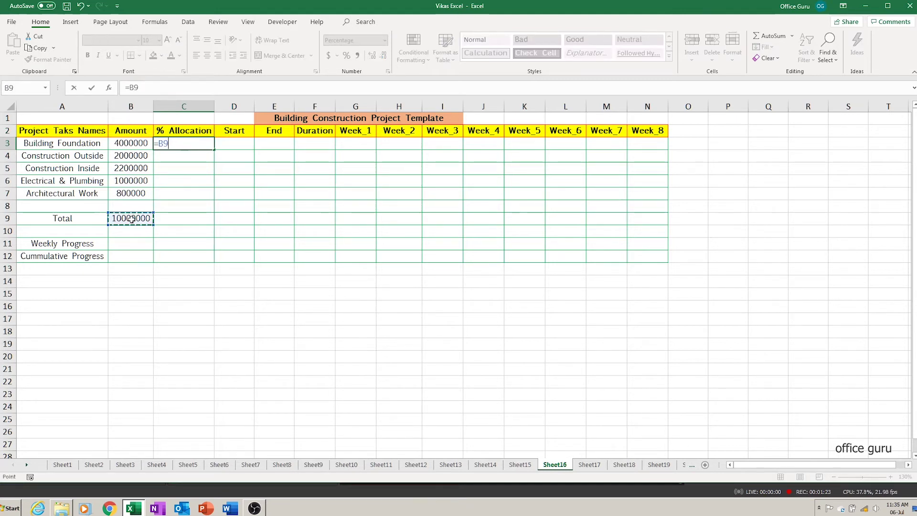
key("F4")
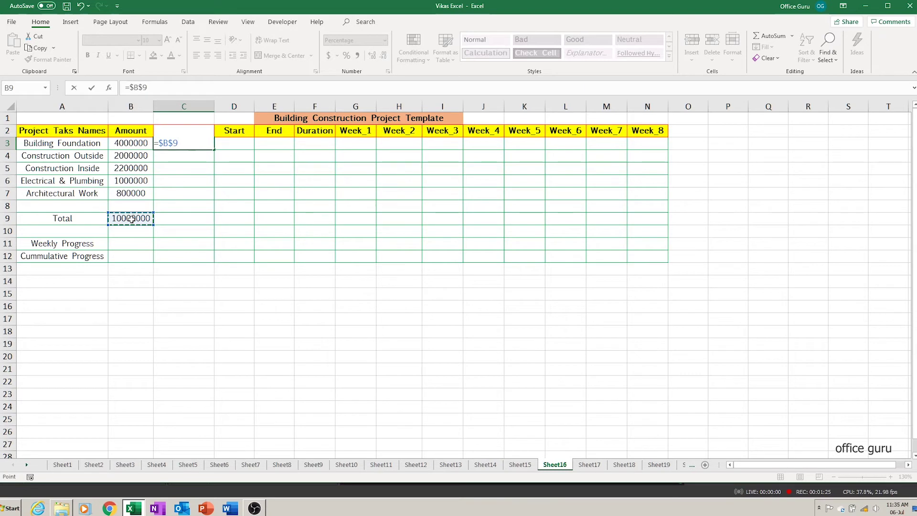
type("/")
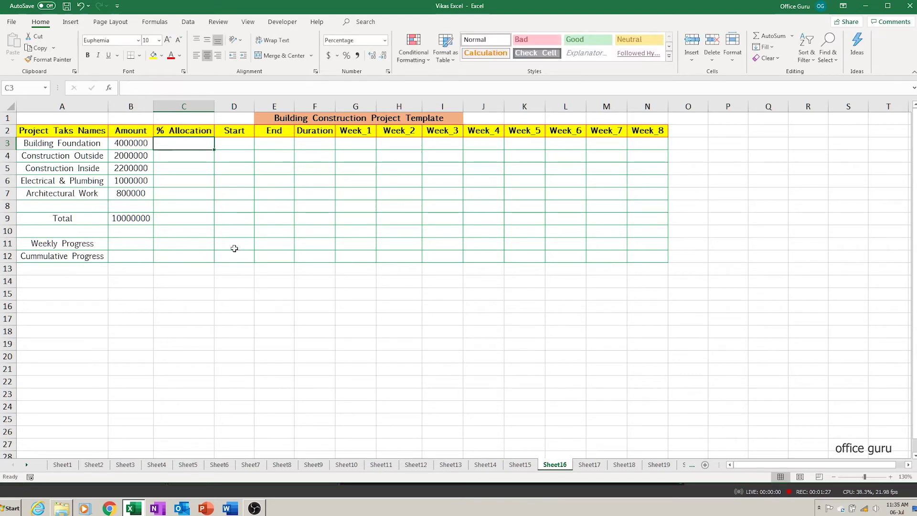
type("=")
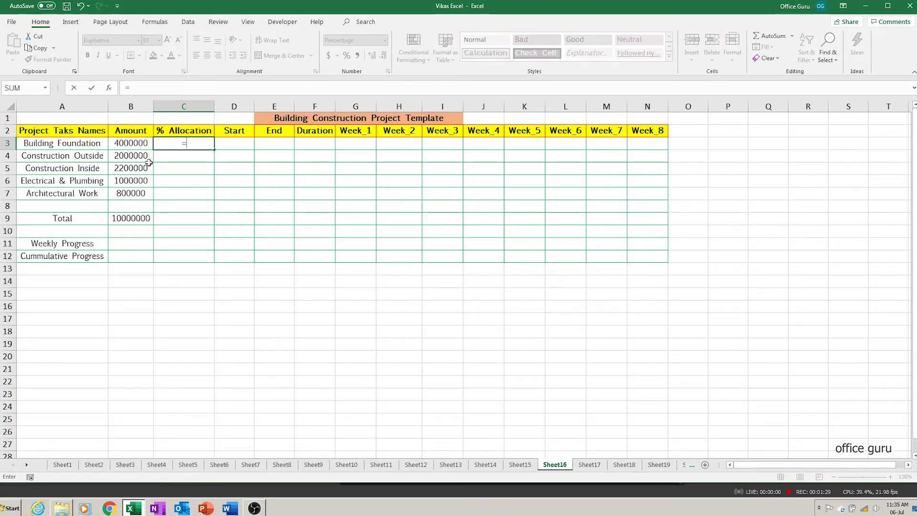
left_click(141, 143)
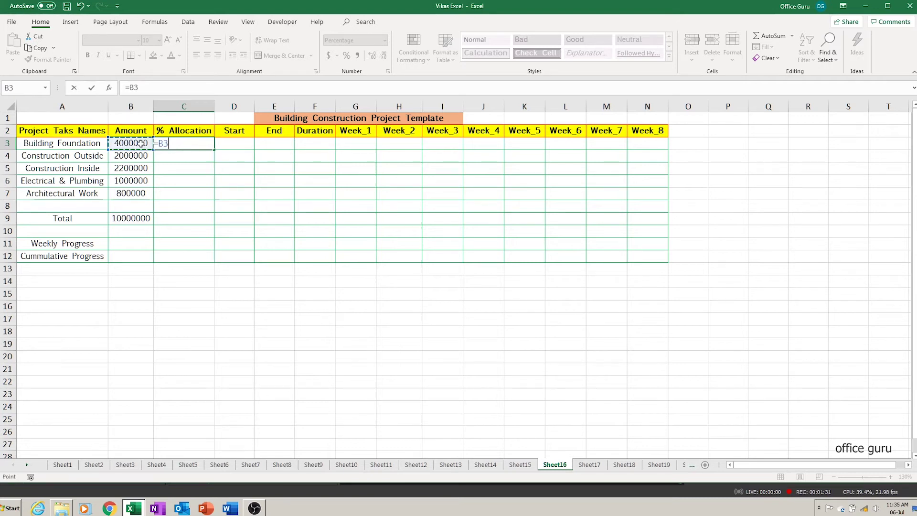
type("/")
left_click(145, 219)
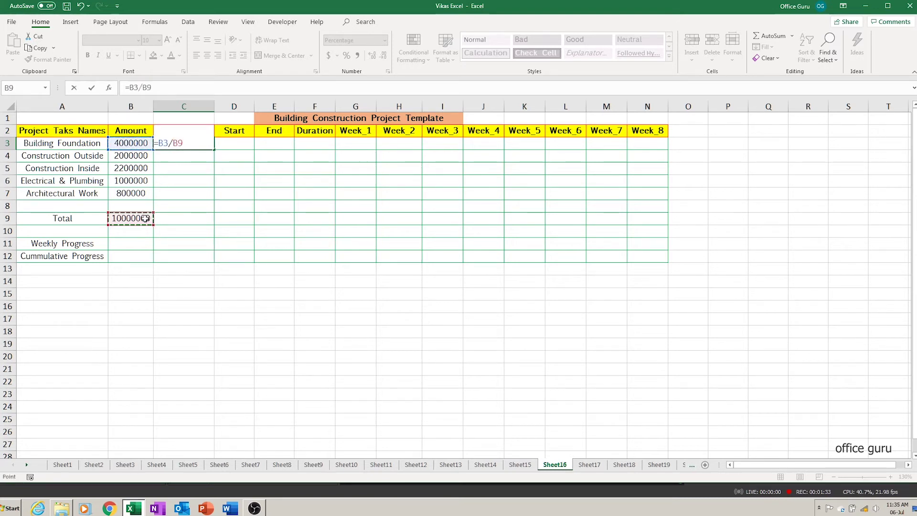
key("Return")
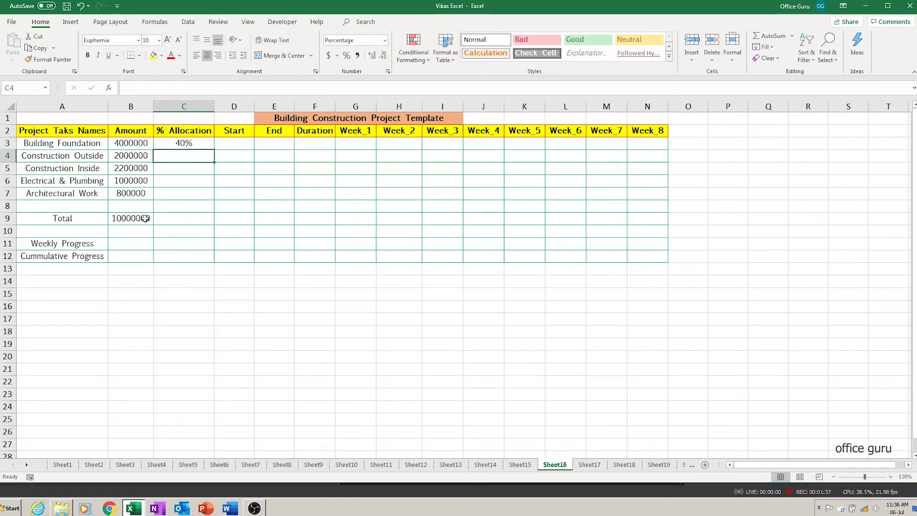
Fill the allocation formula down to C7, giving 20%, 22%, 10% and 8%.
key("Left")
key("Right")
key("Up")
key("shift+Down")
key("shift+Down")
key("shift+Down")
key("shift+Down")
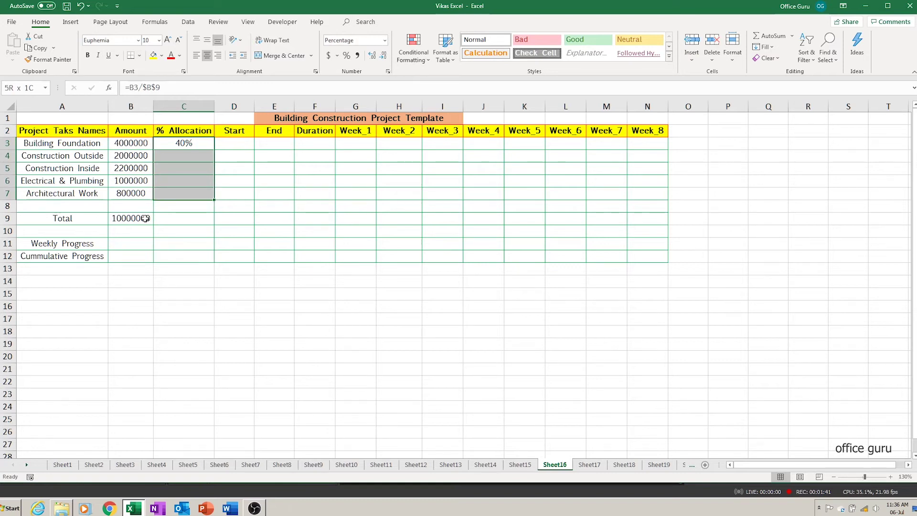
key("ctrl+d")
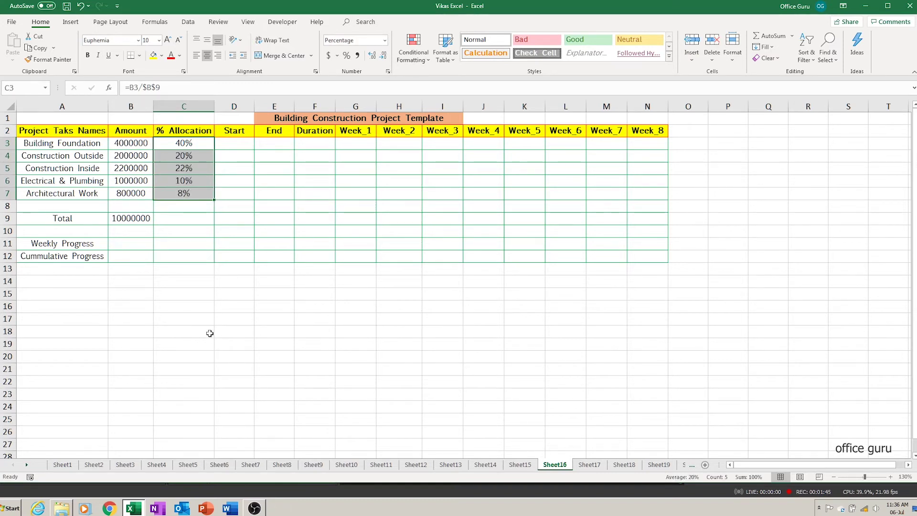
left_click(245, 143)
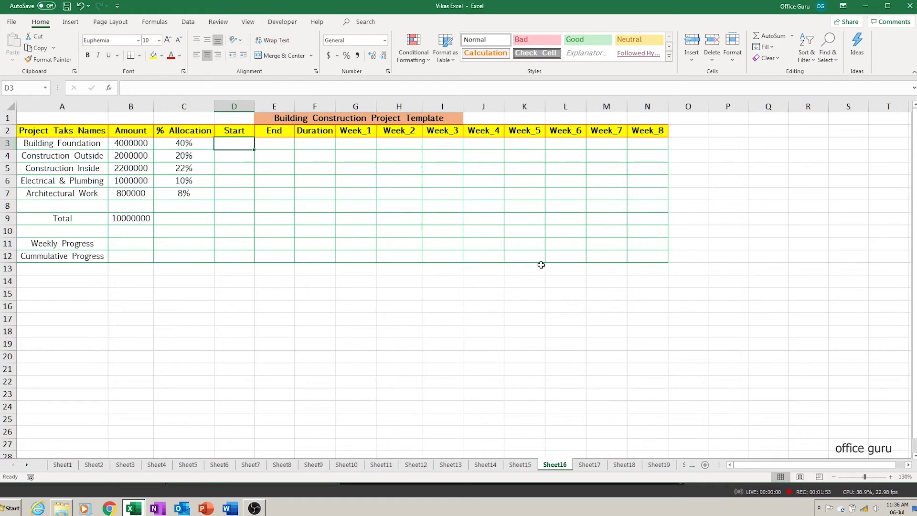
Set Building Foundation to Week_1–Week_5 and Construction Outside to Week_3–Week_6.
type("Week_1")
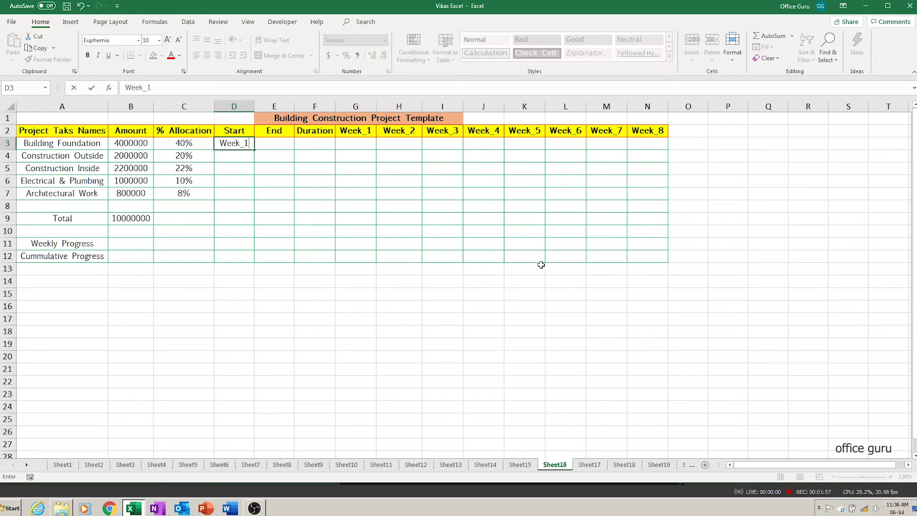
key("Tab")
type("Week_5")
key("Return")
key("Left")
type("W")
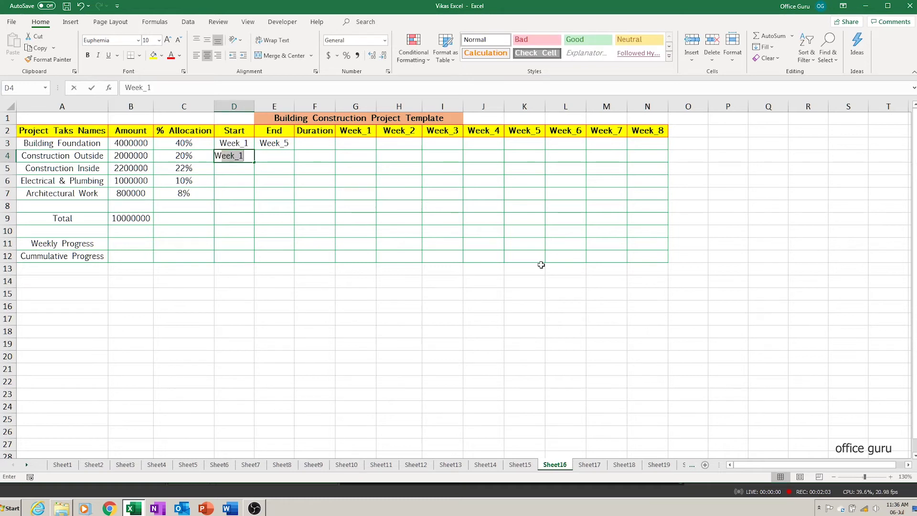
type("eek")
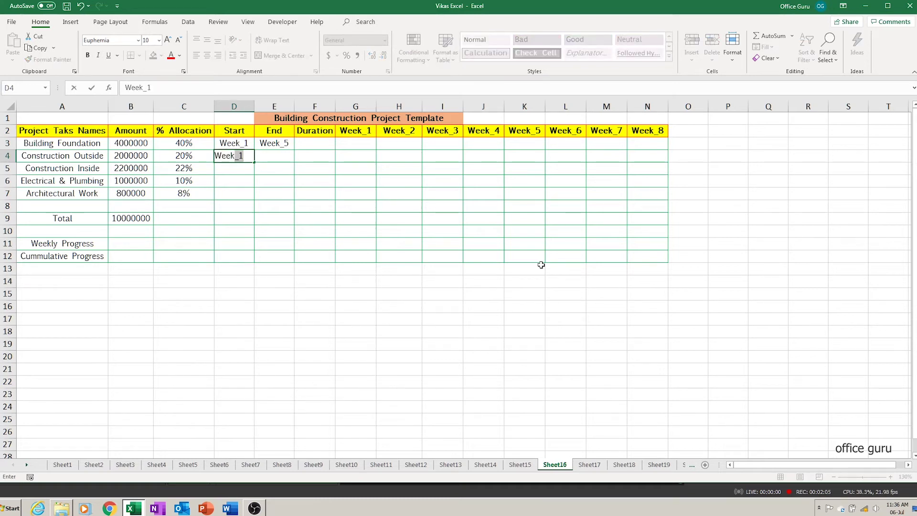
type("_")
type("3")
key("Tab")
type("Week_6")
key("Return")
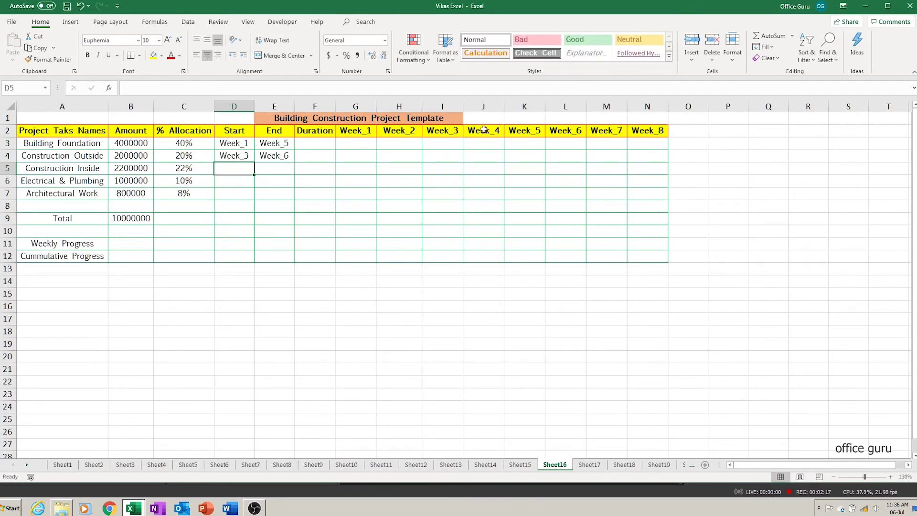
Set Construction Inside Week_4–Week_7, Electrical & Plumbing Week_5–Week_8, Architectural Work Week_6–Week_8.
type("Week_")
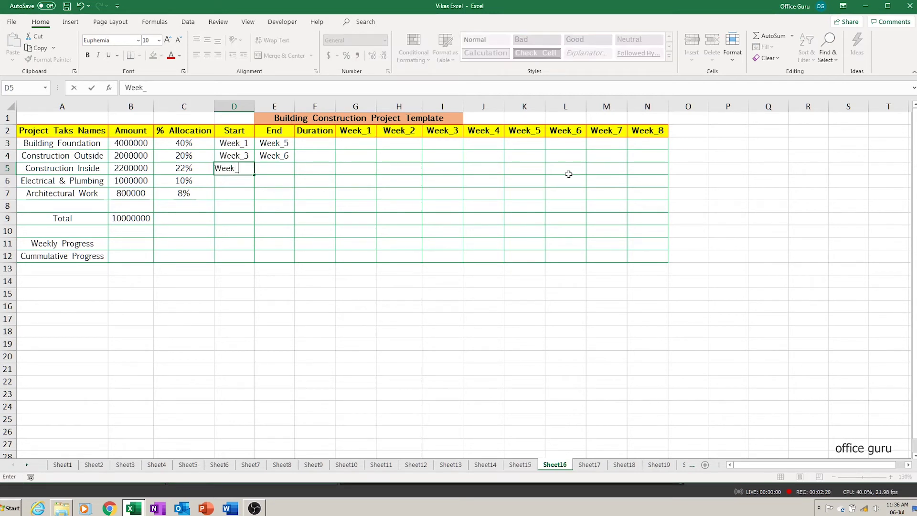
type("4")
key("Tab")
type("Week_")
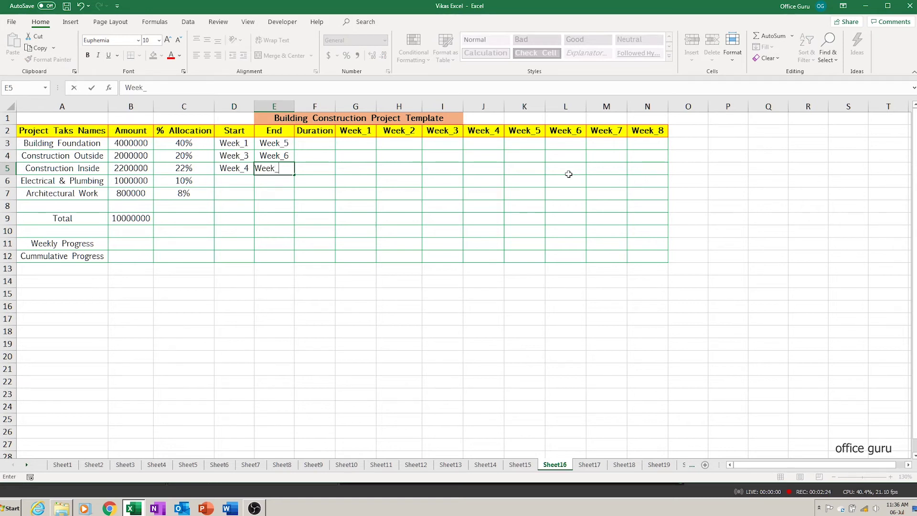
type("7")
key("Return")
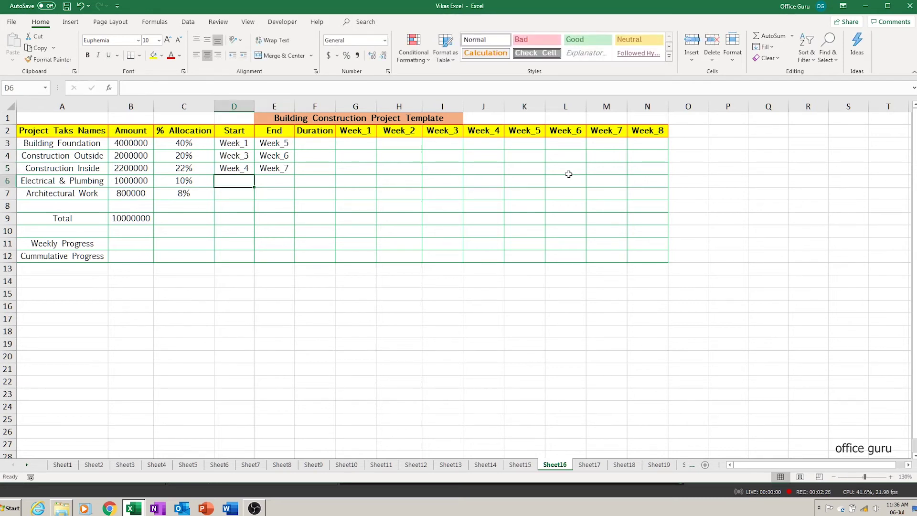
type("Week_")
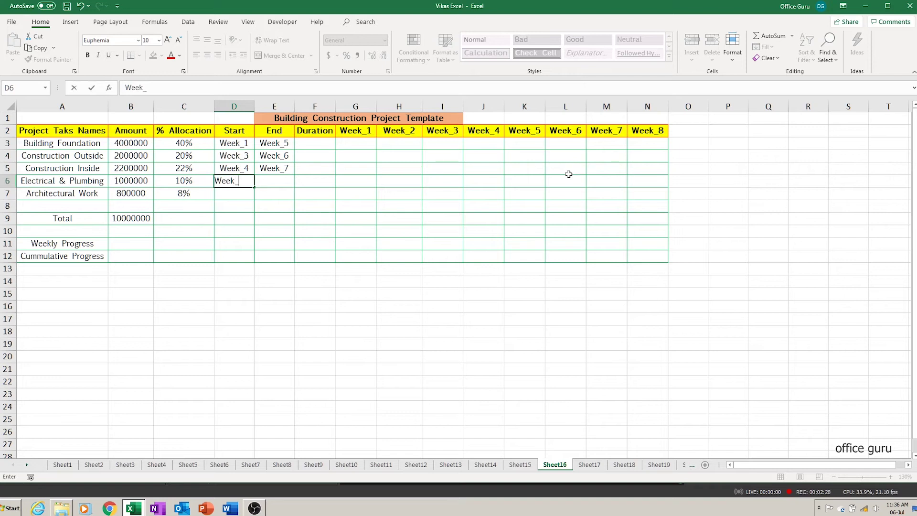
type("5")
key("Tab")
type("Week_8")
key("Return")
type("Week_6")
key("Tab")
type("Week_")
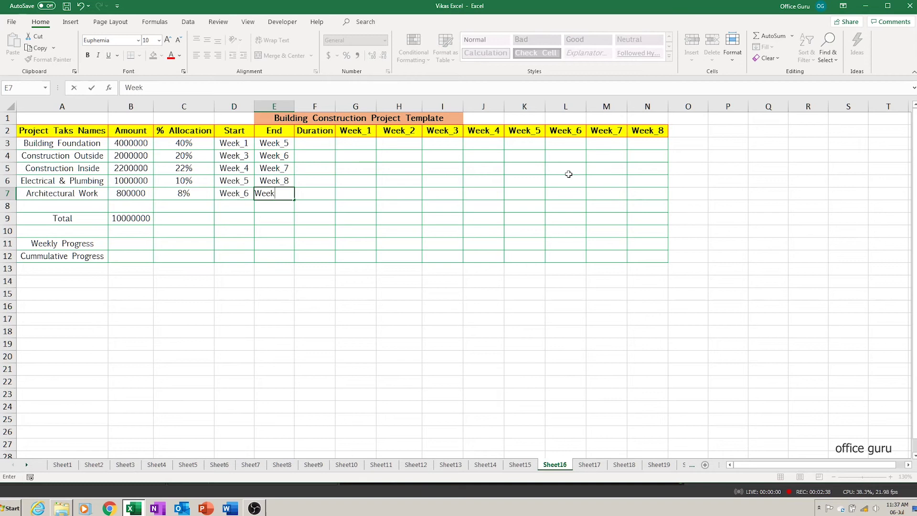
type("8")
key("Return")
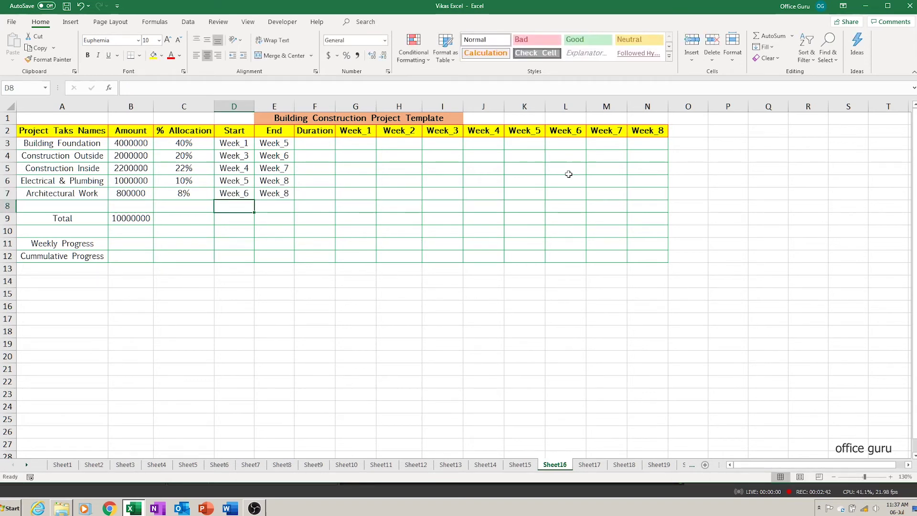
Give Building Foundation a duration of 5 weeks.
key("Up")
key("Up")
key("Up")
key("Up")
key("Up")
key("Right")
key("Right")
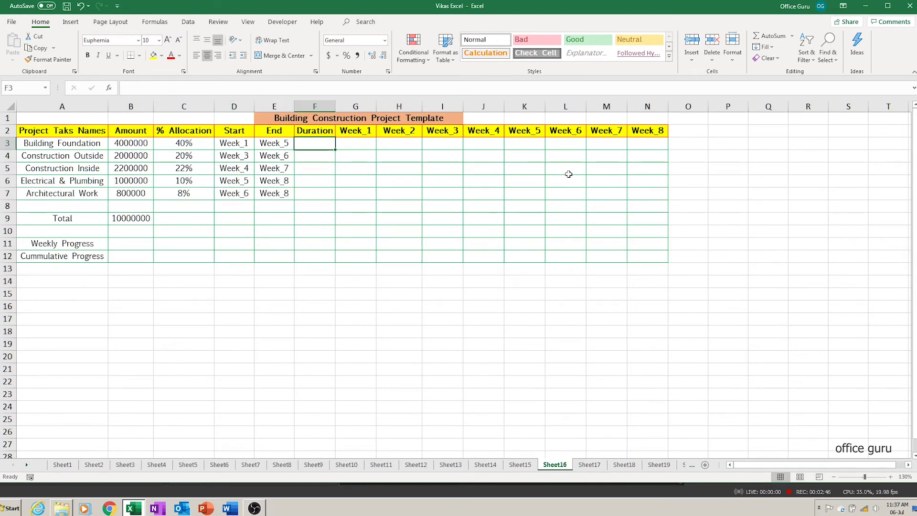
key("Left")
key("Left")
key("shift+Right")
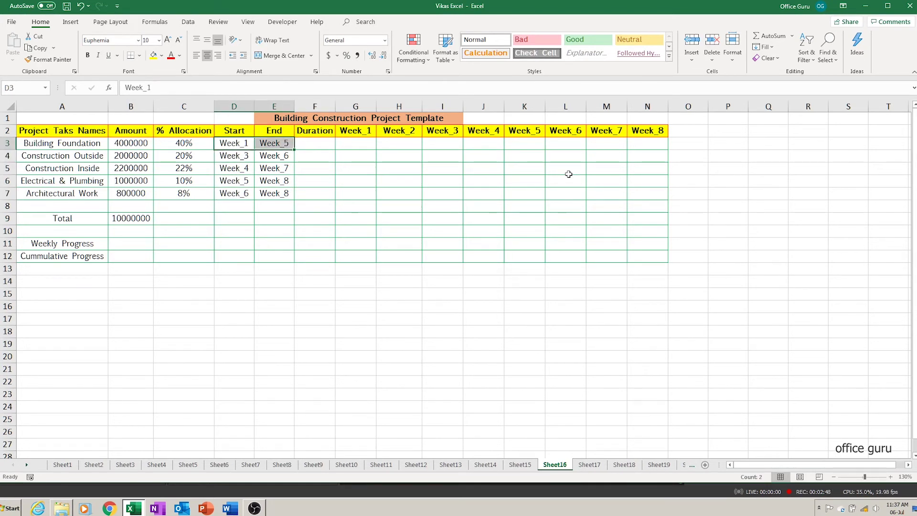
key("Right")
key("Right")
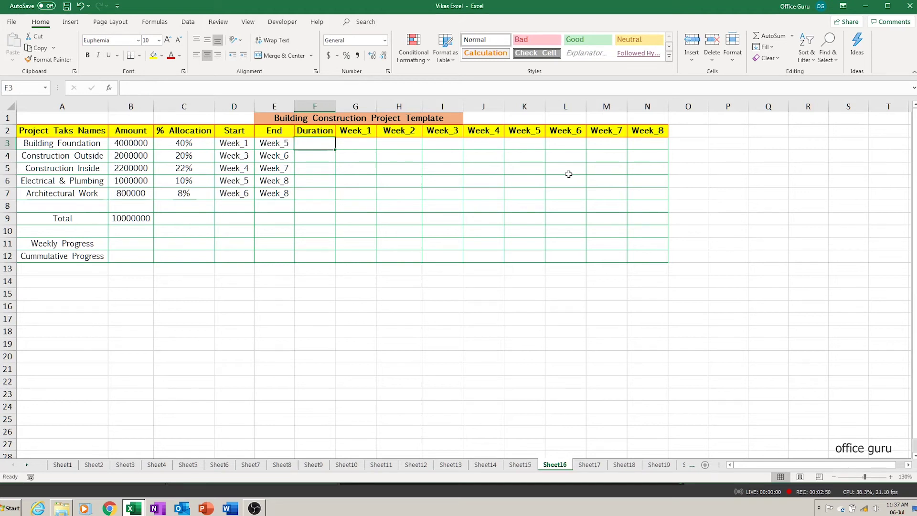
type("5")
key("Return")
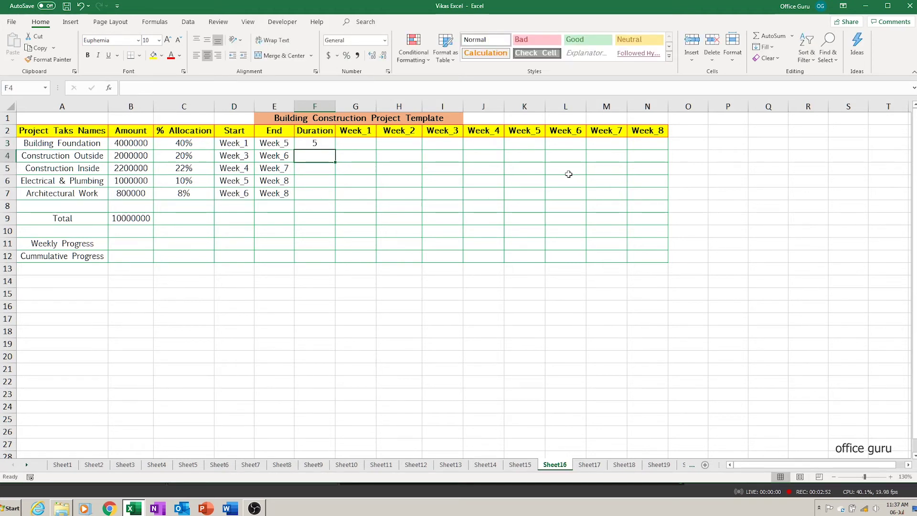
Change the start weeks of the other four tasks to Week_2, Week_3, Week_4 and Week_5.
key("Left")
key("Left")
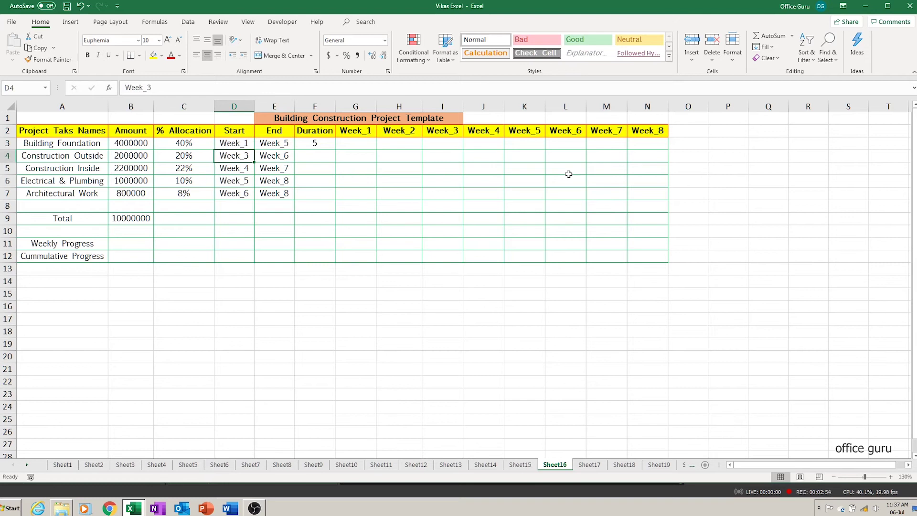
key("F2")
key("BackSpace")
type("2")
key("Return")
key("F2")
key("BackSpace")
type("3")
key("Return")
key("F2")
key("BackSpace")
type("4")
key("Return")
key("F2")
key("BackSpace")
type("5")
key("Return")
Enter durations of 4, 4, 4 and 3 weeks for the remaining four tasks.
key("Right")
key("Up")
key("Up")
key("Up")
key("Up")
key("Down")
key("Down")
key("Down")
key("Up")
key("Up")
key("Up")
key("Right")
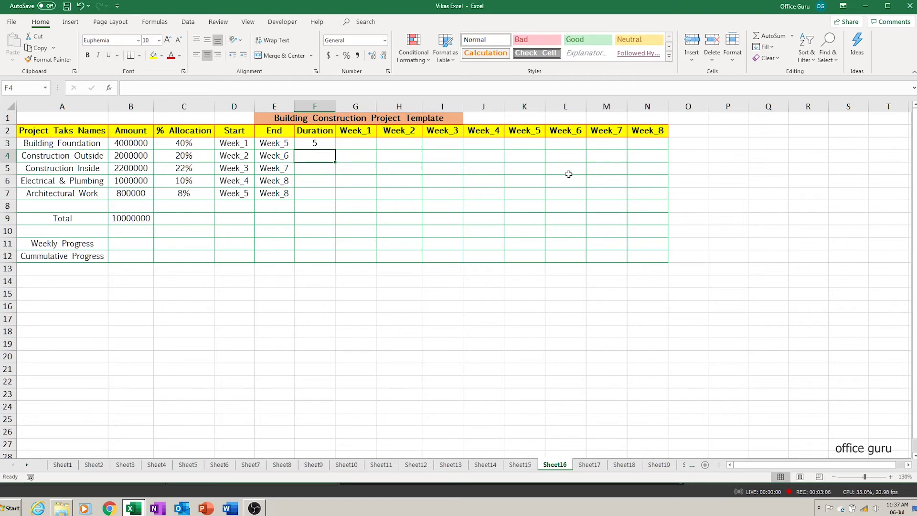
type("4")
key("Return")
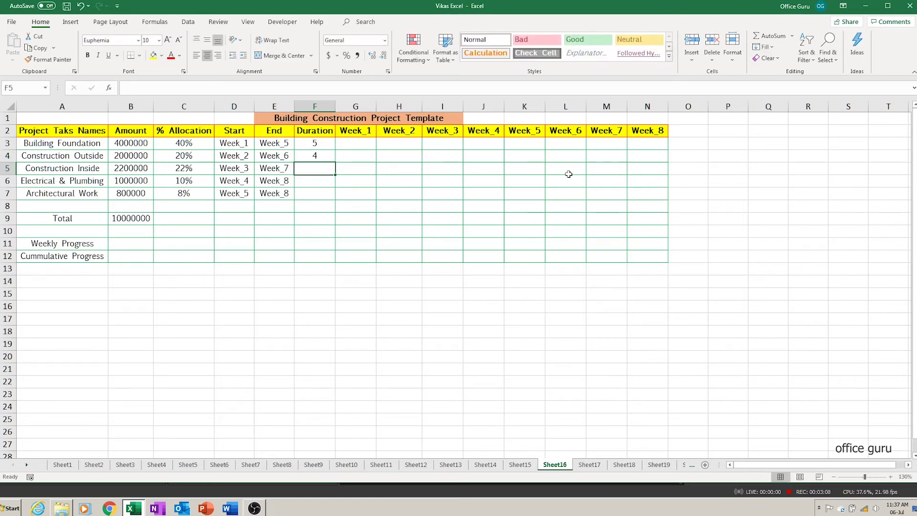
type("4")
key("Return")
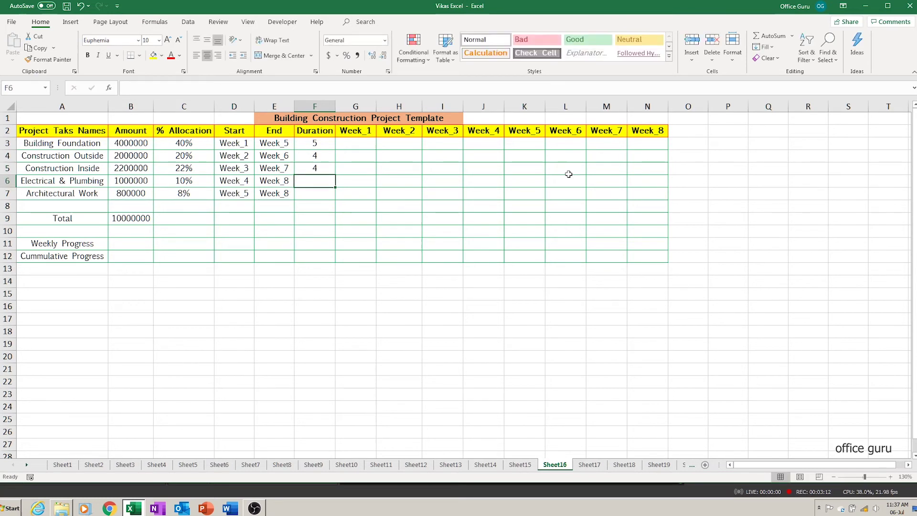
type("4")
key("Return")
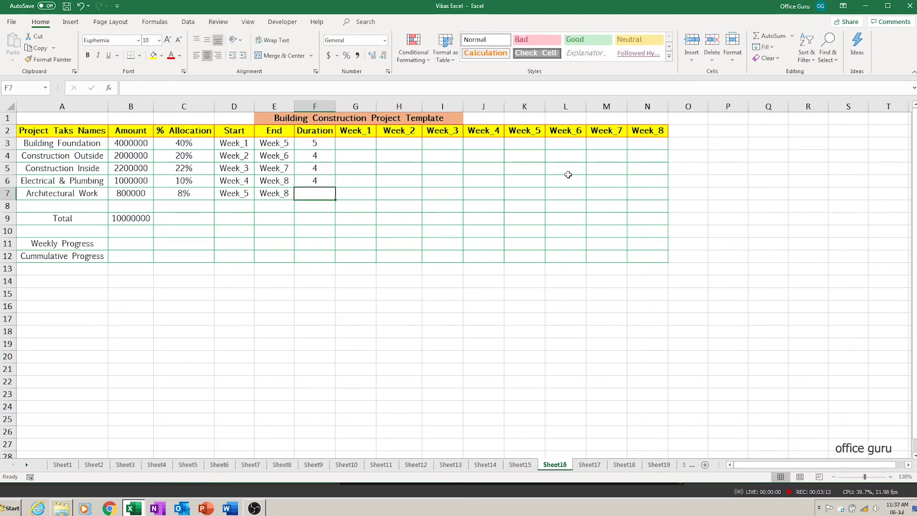
type("3")
key("Return")
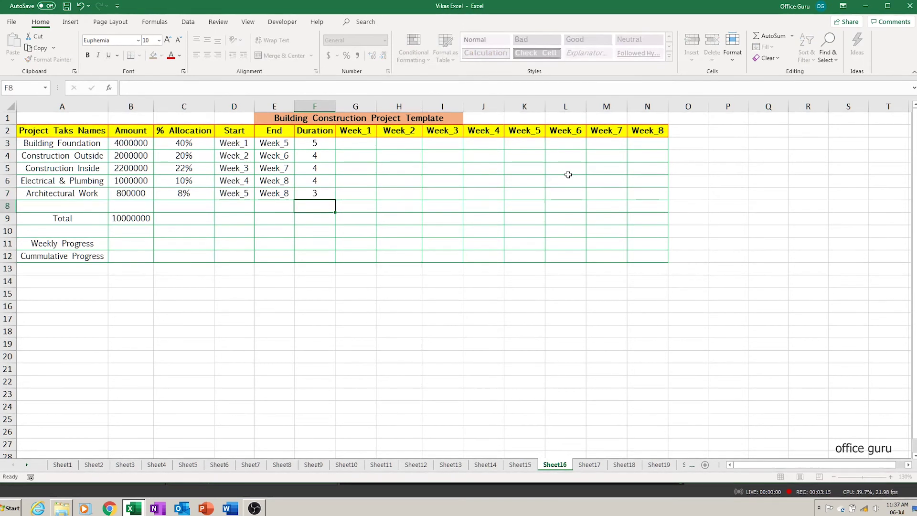
key("Up")
key("Up")
key("Up")
key("Up")
key("Up")
key("Right")
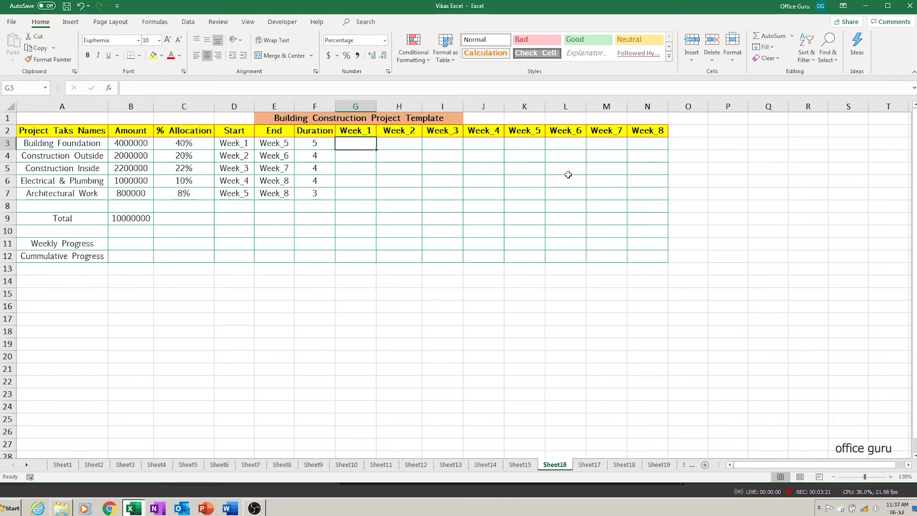
Enter a Week_1 formula in G3 dividing allocation C3 by duration F3.
type("=")
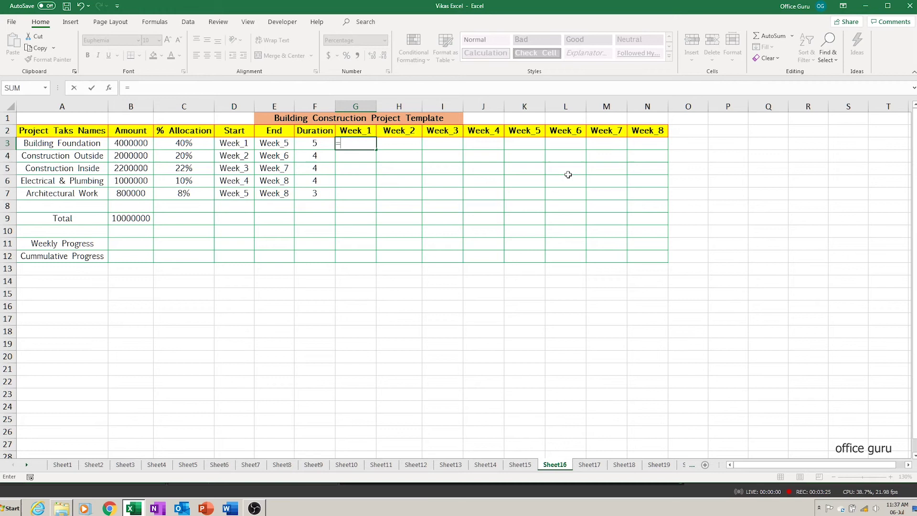
key("Left")
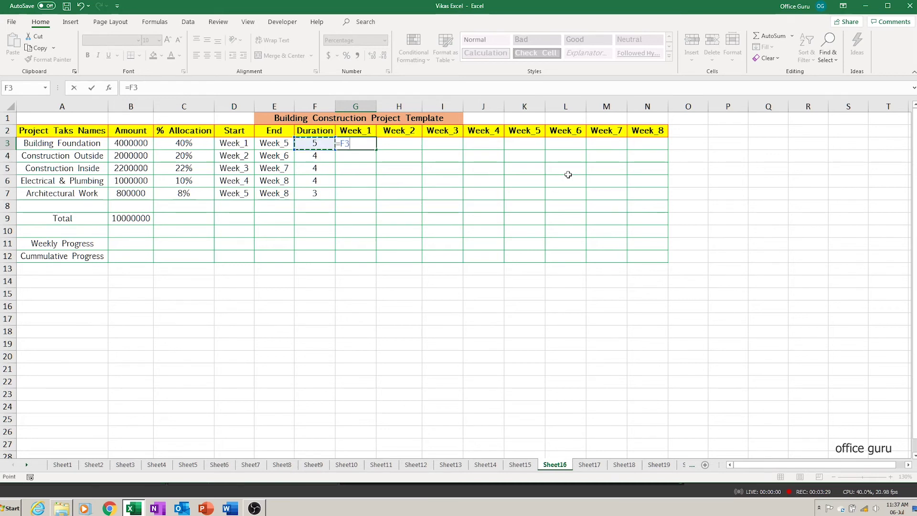
type("*")
key("Left")
key("Left")
key("Left")
key("Escape")
type("=")
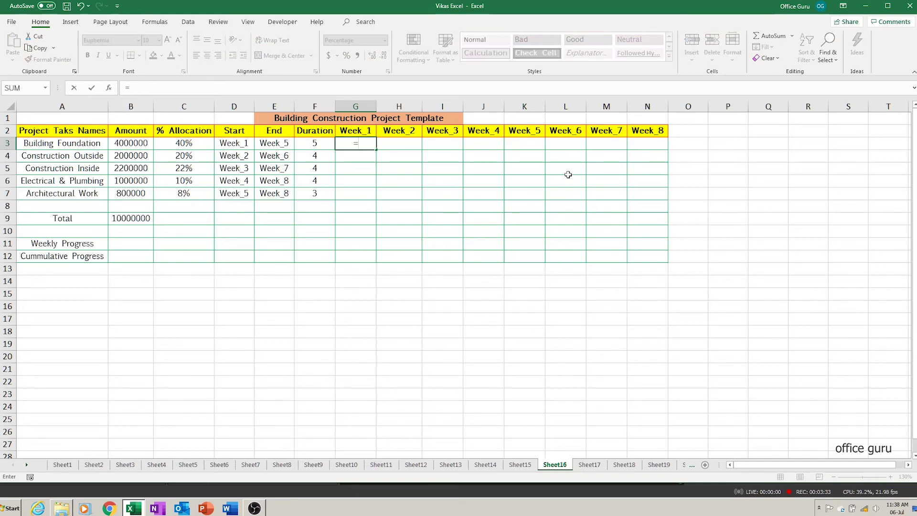
key("Left")
key("Left")
key("Left")
key("Left")
type("/")
key("Left")
key("Return")
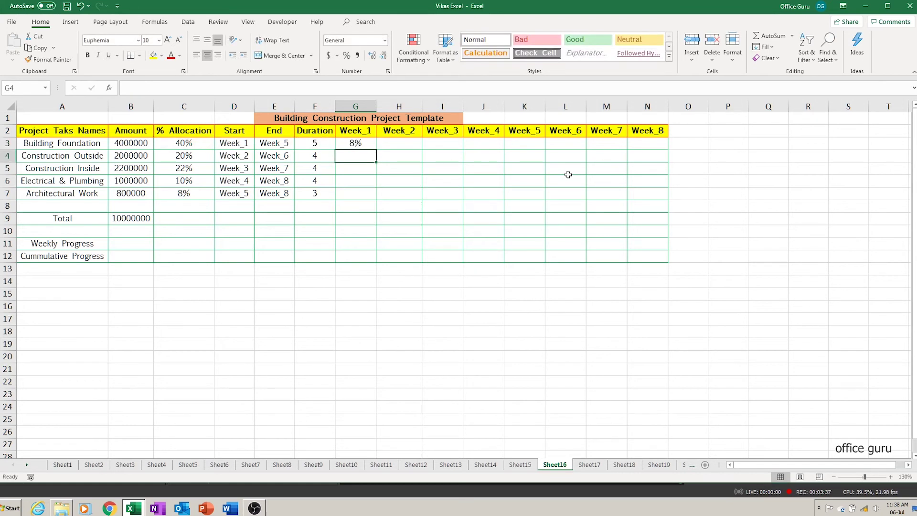
Lock the allocation column as $C3 and fill the formula across G3:K3.
key("Up")
key("F2")
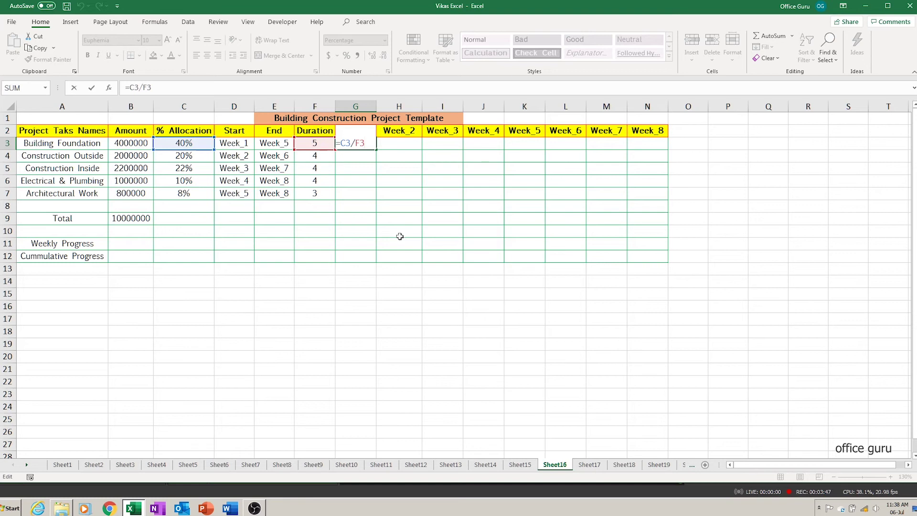
key("Return")
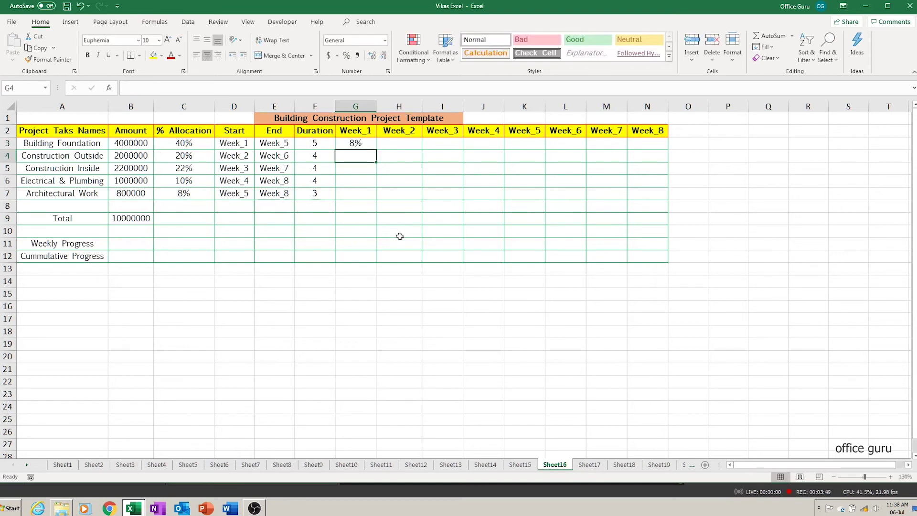
key("Up")
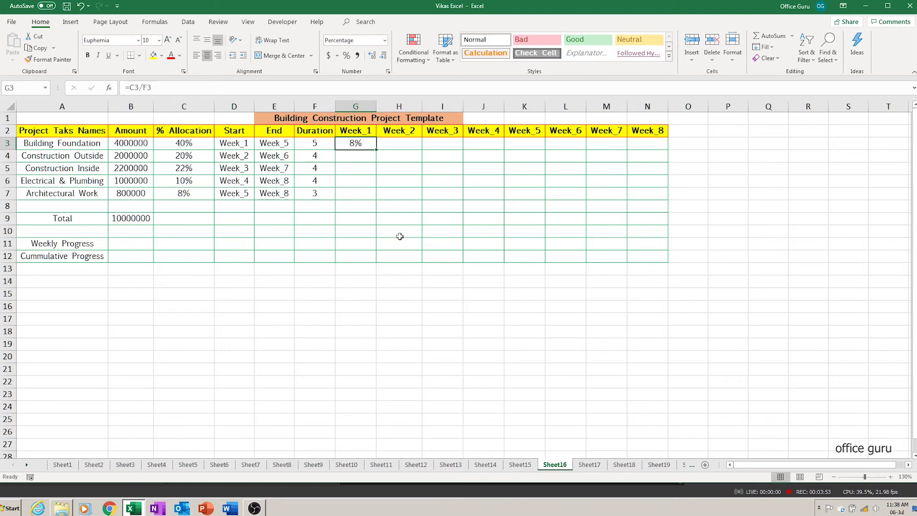
key("F2")
key("Left")
key("Left")
key("Left")
key("Left")
type("$")
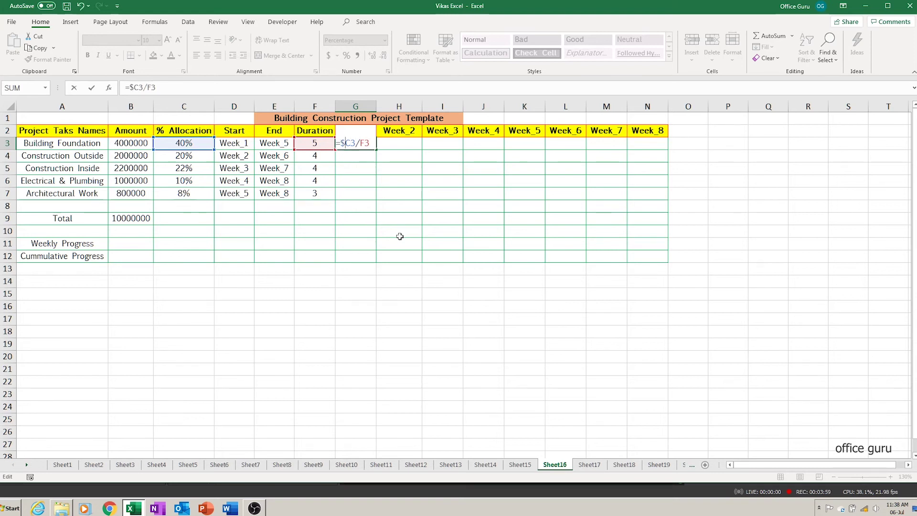
key("Return")
key("Up")
key("shift+Right")
key("shift+Right")
key("shift+Right")
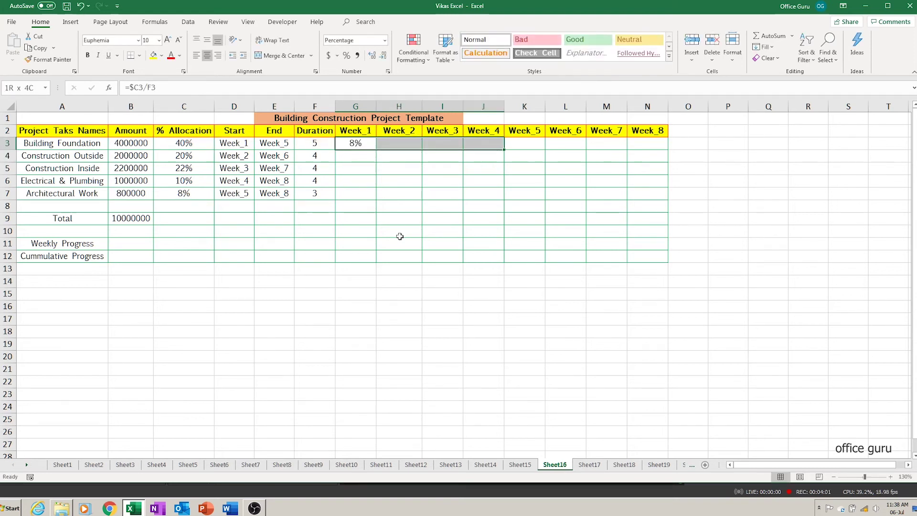
key("shift+Right")
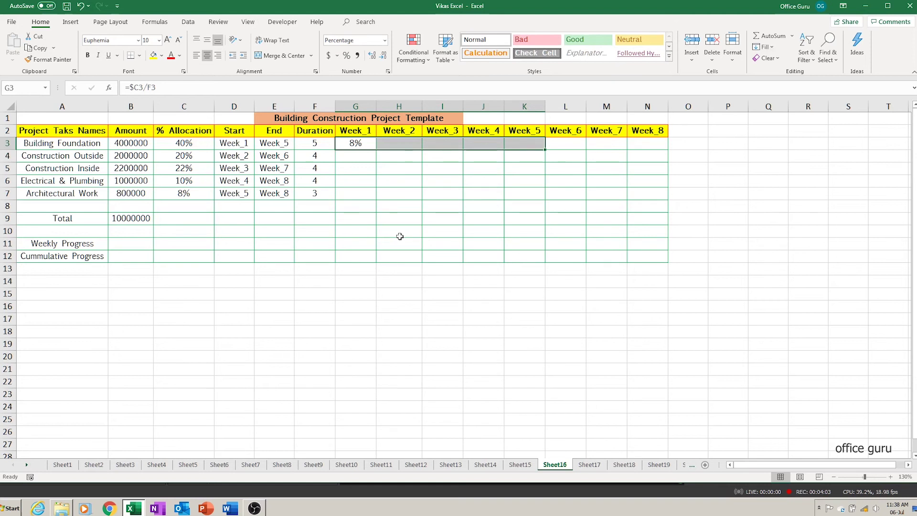
key("ctrl+r")
Lock the duration column as $F3 and refill =$C3/$F3 through Week_5, giving 8%.
key("Right")
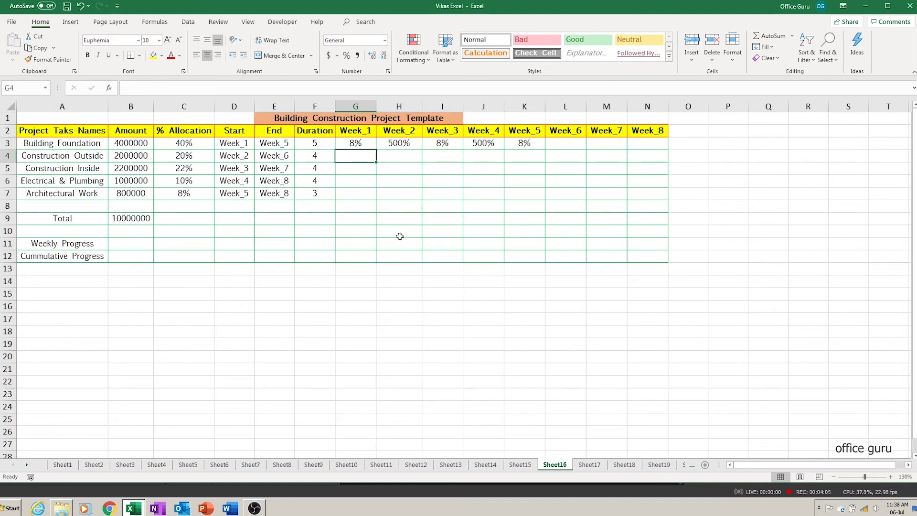
key("F2")
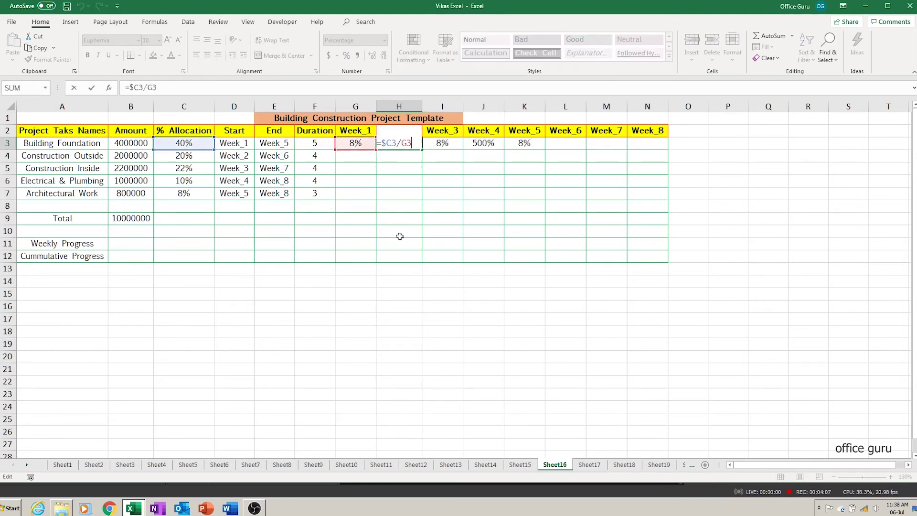
key("Escape")
key("Left")
key("F2")
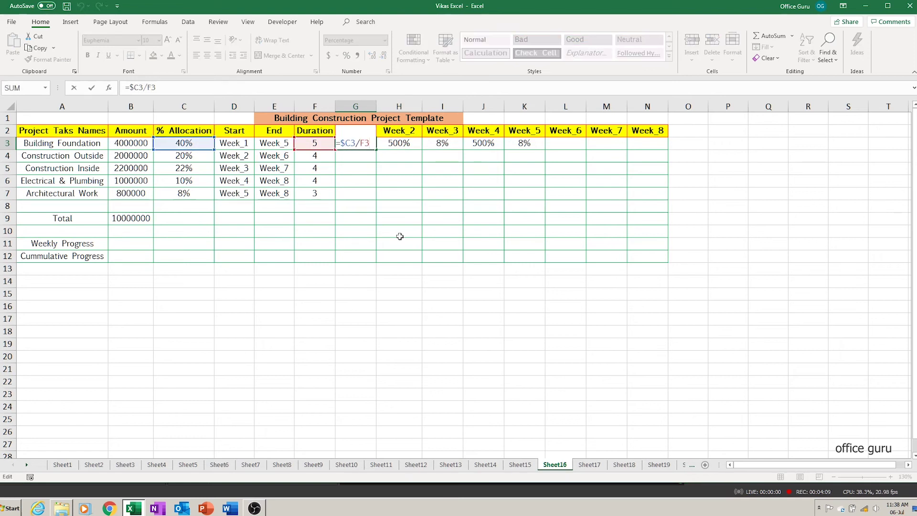
key("Left")
type("$")
key("ctrl+Return")
key("ctrl+shift+Right")
key("ctrl+r")
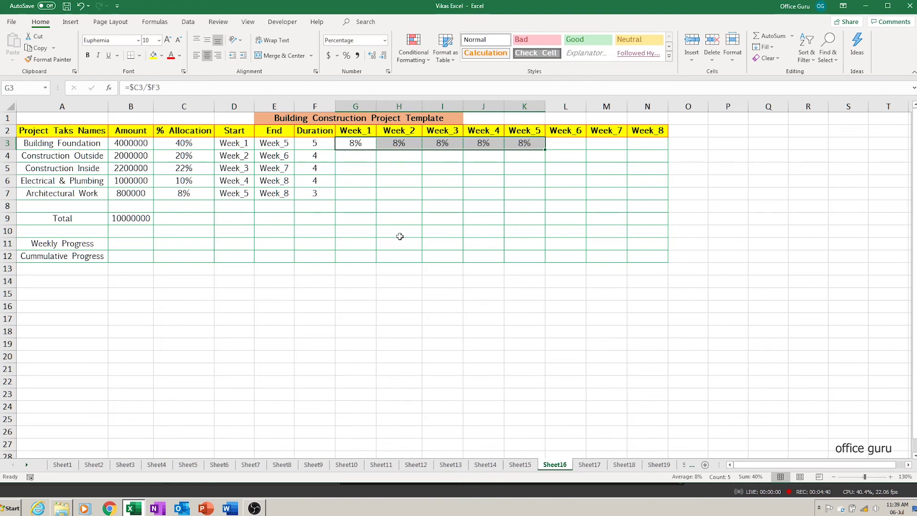
key("Down")
key("Right")
type("=")
key("Escape")
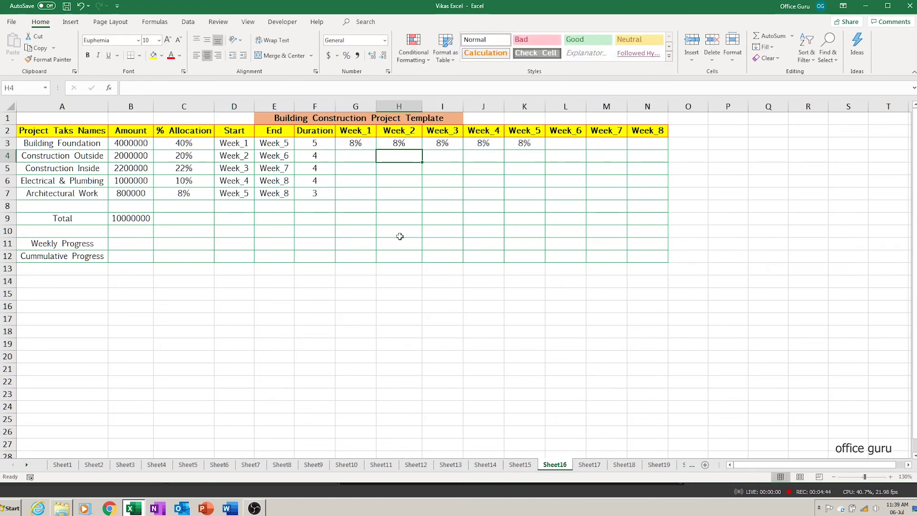
Fill Construction Outside's 5% weekly share into Week_2 through Week_5.
key("ctrl+d")
key("Right")
key("ctrl+d")
key("Right")
key("ctrl+d")
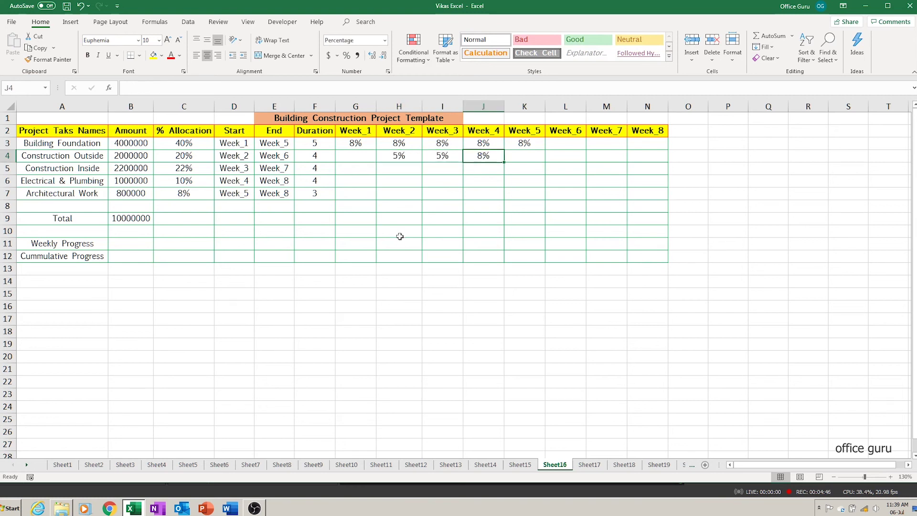
key("Right")
key("ctrl+d")
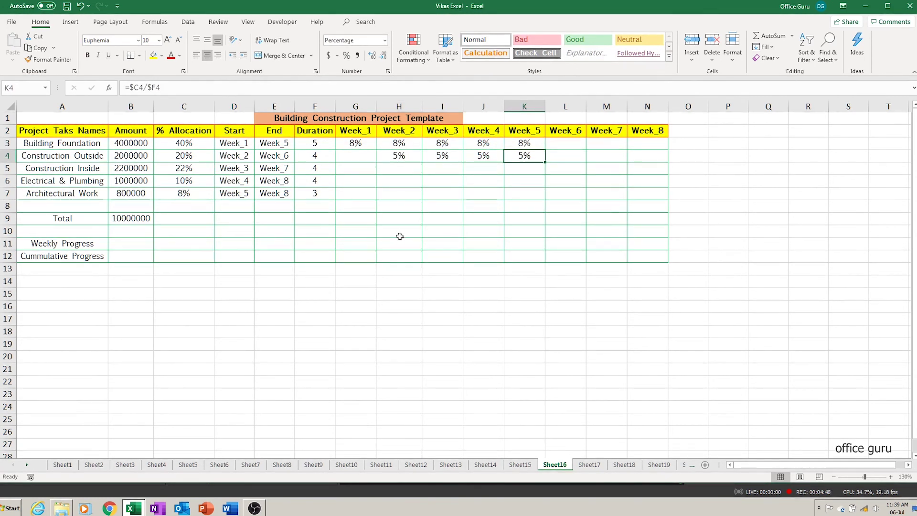
key("Left")
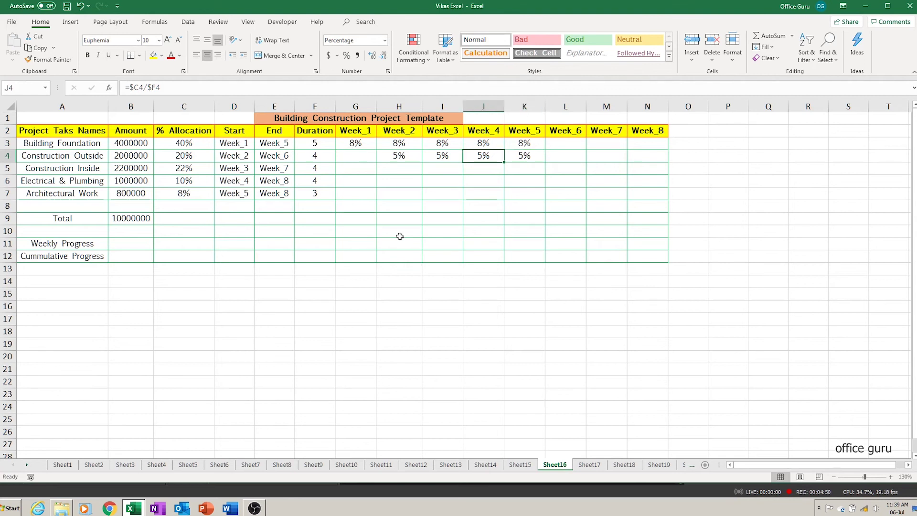
key("Left")
Fill Construction Inside's 6% weekly share into Week_3 through Week_5.
key("Down")
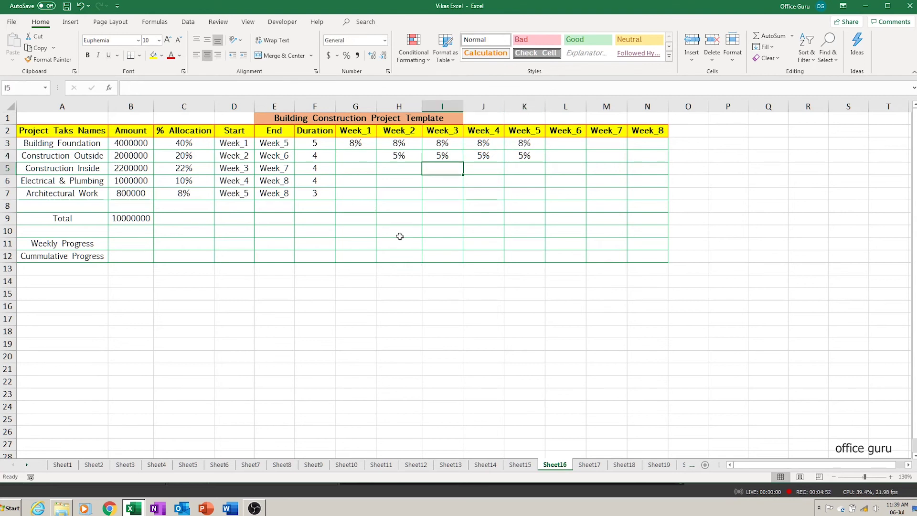
key("ctrl+d")
key("Right")
key("ctrl+d")
key("Right")
key("ctrl+d")
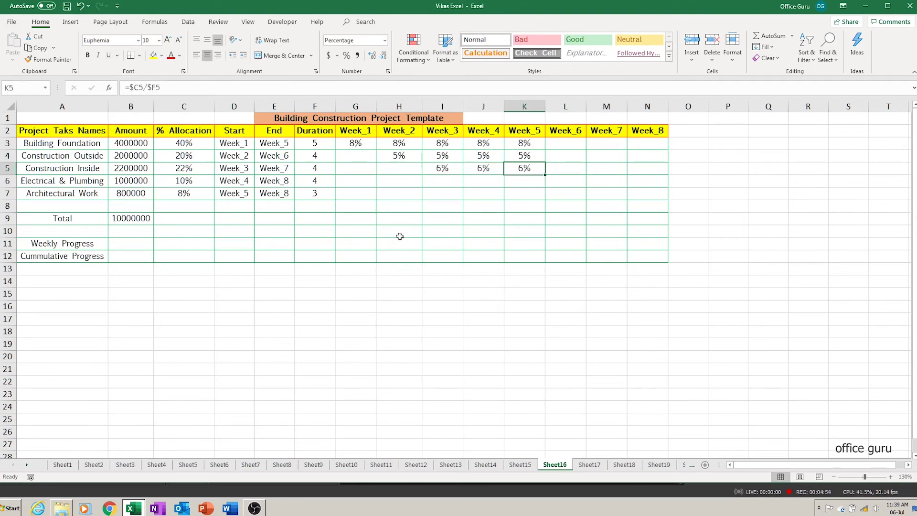
Extend both Construction Outside and Construction Inside shares into Week_6.
key("Up")
key("Right")
key("ctrl+r")
key("Down")
key("ctrl+r")
key("Down")
key("Left")
key("Left")
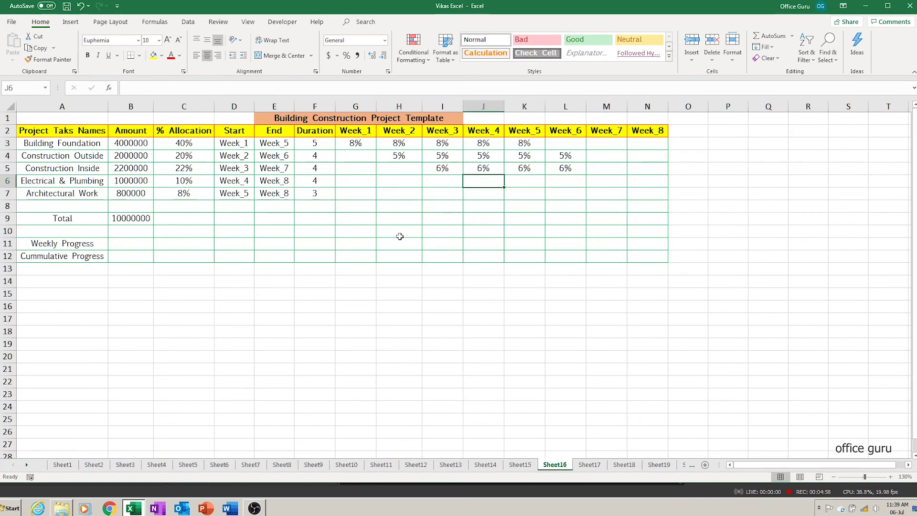
Fill Electrical & Plumbing's 3% weekly share into Week_4 through Week_6.
key("ctrl+d")
key("Right")
key("ctrl+d")
key("Right")
key("ctrl+d")
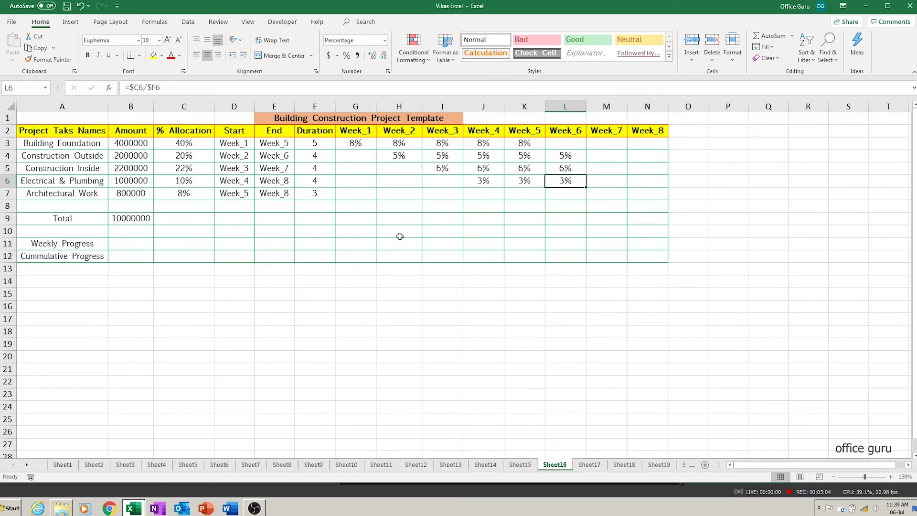
Extend Construction Inside's 6% into Week_7 and Electrical & Plumbing's 3% through Week_8.
key("Up")
key("shift+Right")
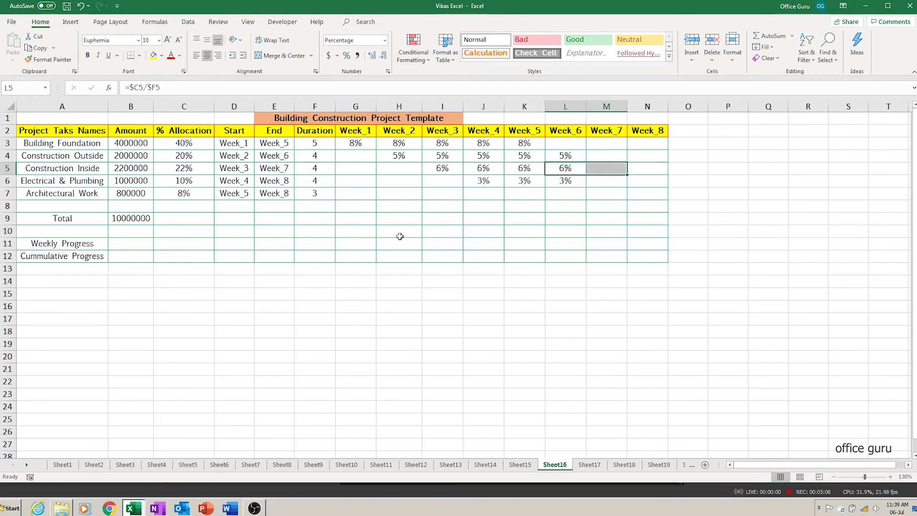
key("ctrl+r")
key("Down")
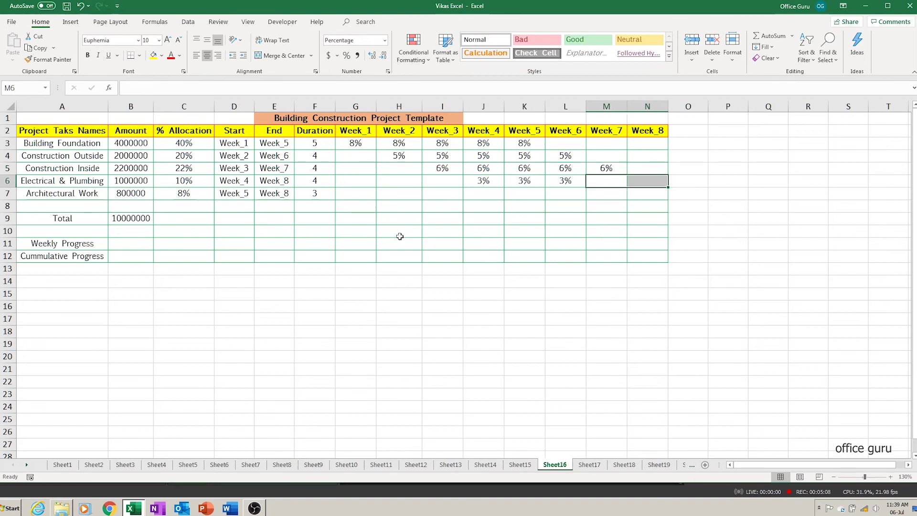
key("Left")
key("shift+Right")
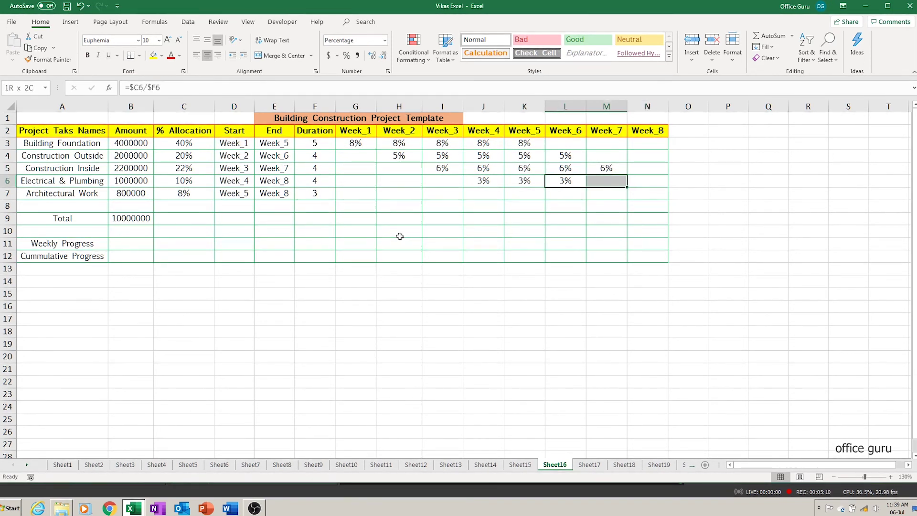
key("shift+Right")
key("ctrl+c")
key("ctrl+r")
Paste Architectural Work's 3% weekly share into Week_5 through Week_8.
key("Down")
key("Left")
key("Left")
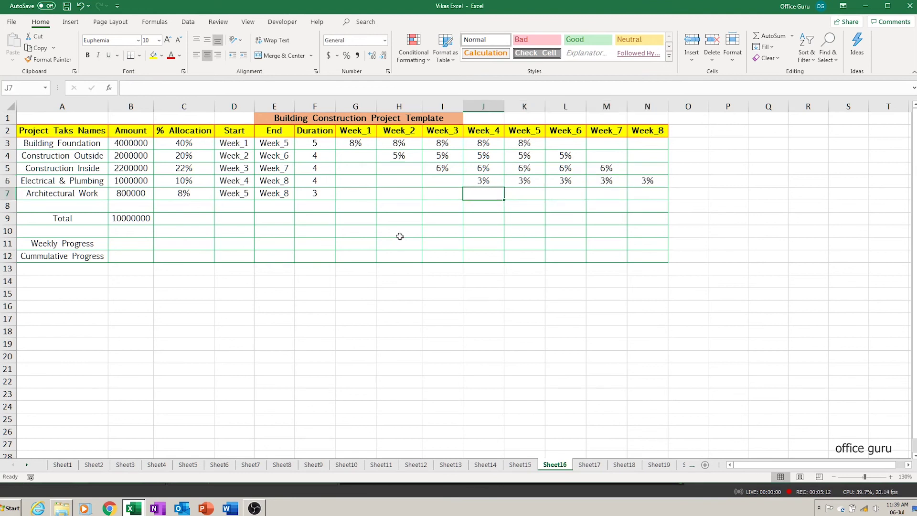
key("Right")
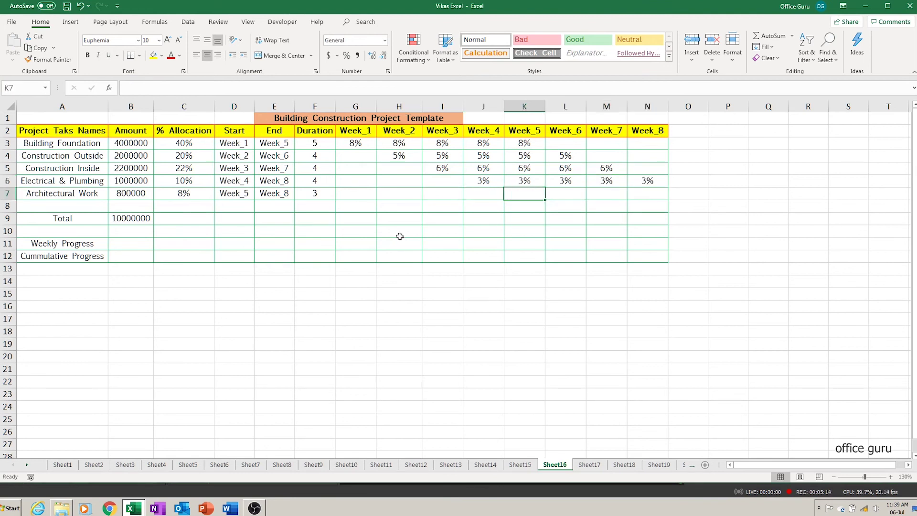
key("ctrl+v")
key("Right")
key("ctrl+v")
key("Right")
key("ctrl+v")
key("Right")
key("ctrl+v")
key("Down")
key("Down")
key("Down")
key("Left")
key("Left")
key("Left")
key("Left")
key("Left")
key("Left")
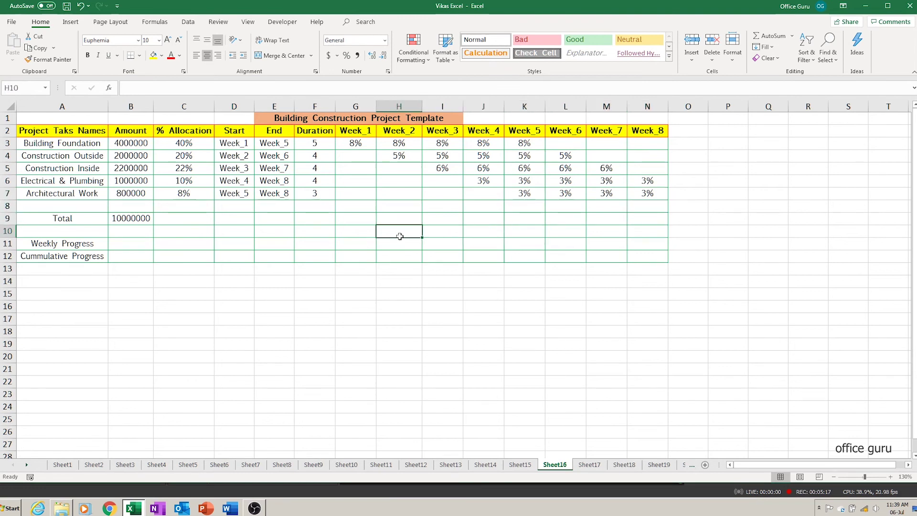
key("Left")
key("Down")
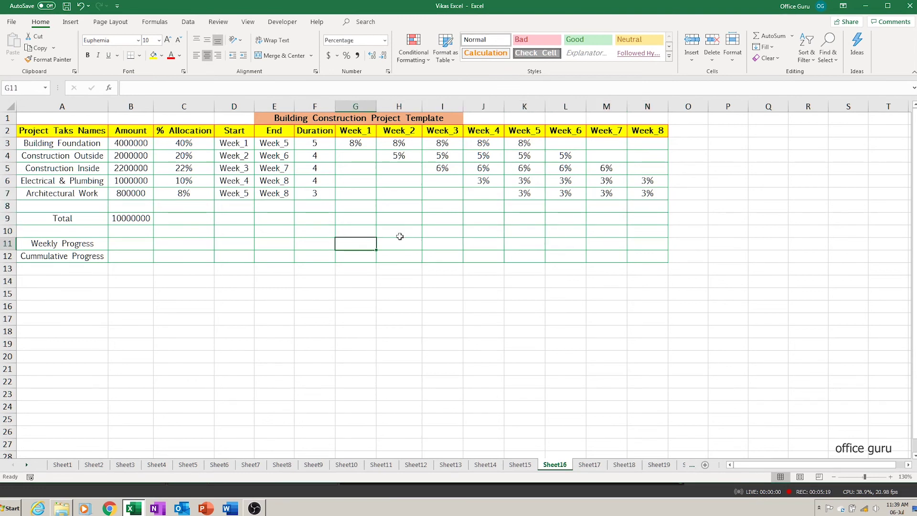
Enter =SUM(G3:G7) in G11 and fill it to N11, giving 8% through 5%.
type("=su")
key("Tab")
key("Up")
key("Up")
key("Up")
key("Up")
key("shift+Up")
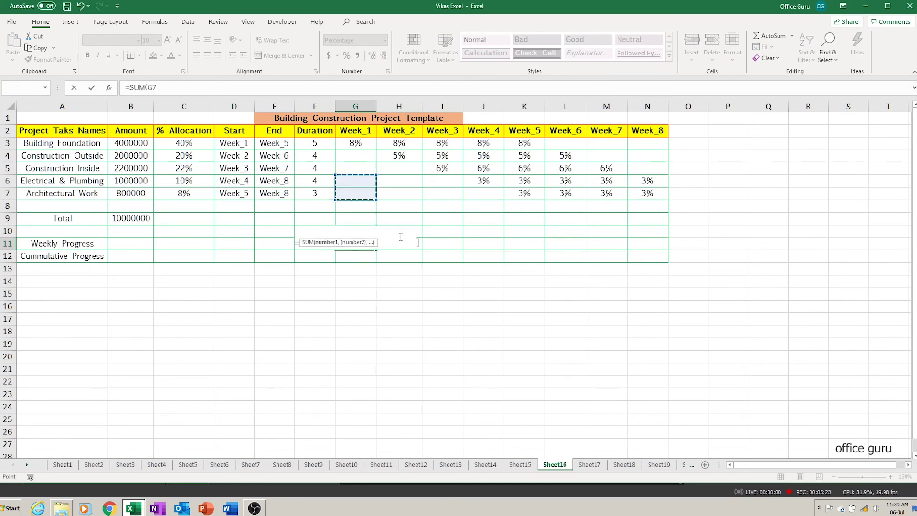
key("shift+Up")
key("shift+Up")
key("shift+Up")
key("Return")
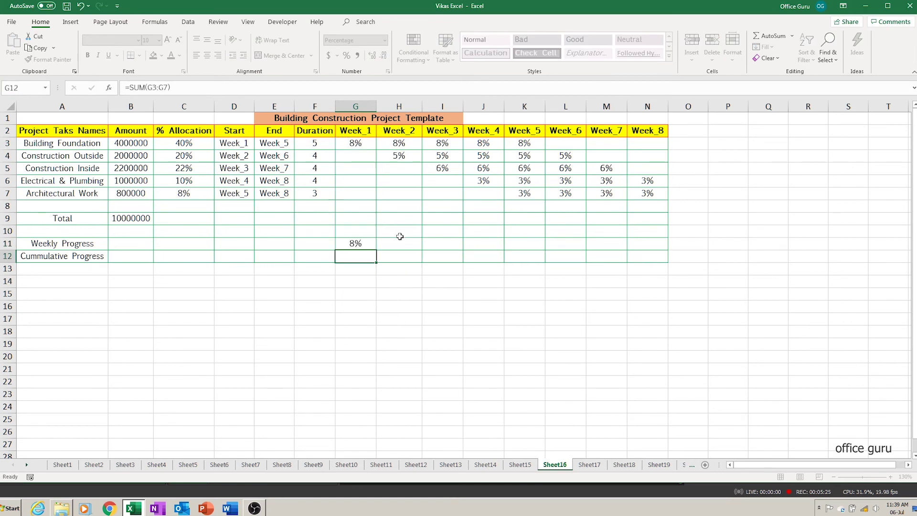
key("Up")
key("shift+Right")
key("shift+Right")
key("shift+Right")
key("shift+Right")
key("shift+Right")
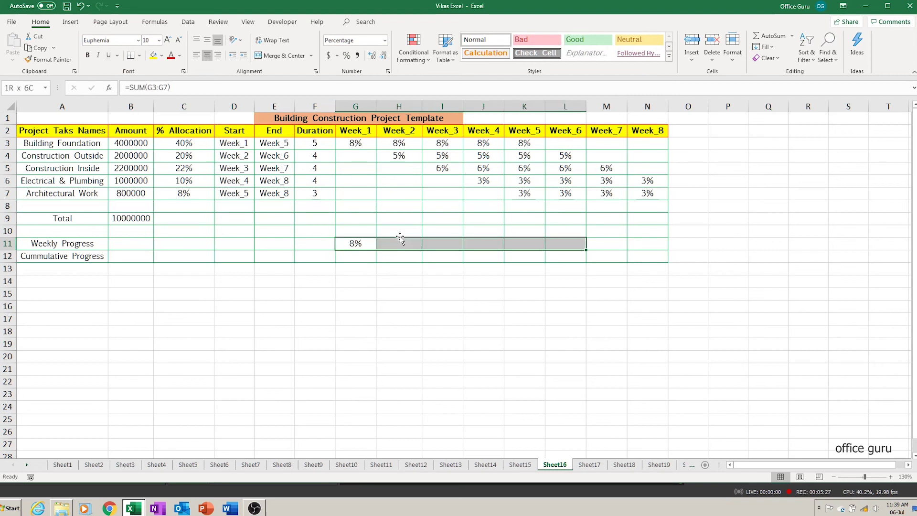
key("shift+Right")
key("shift+Right")
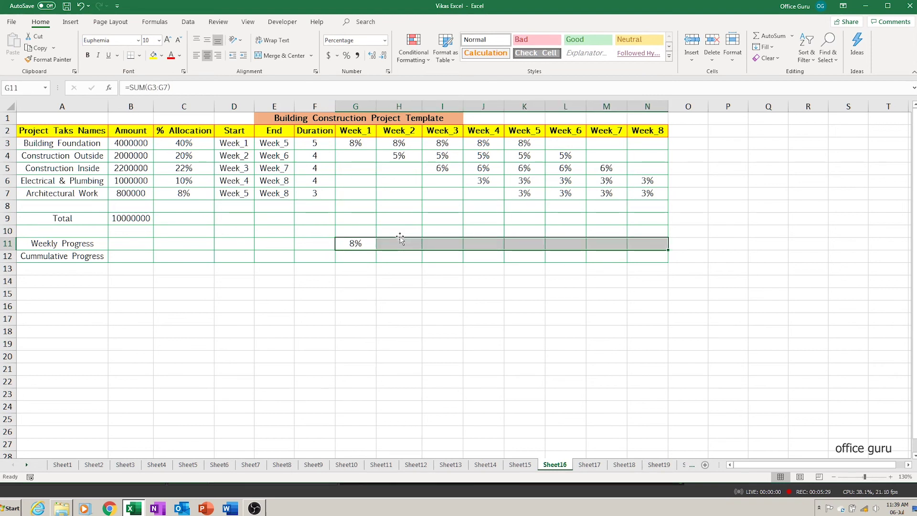
key("ctrl+r")
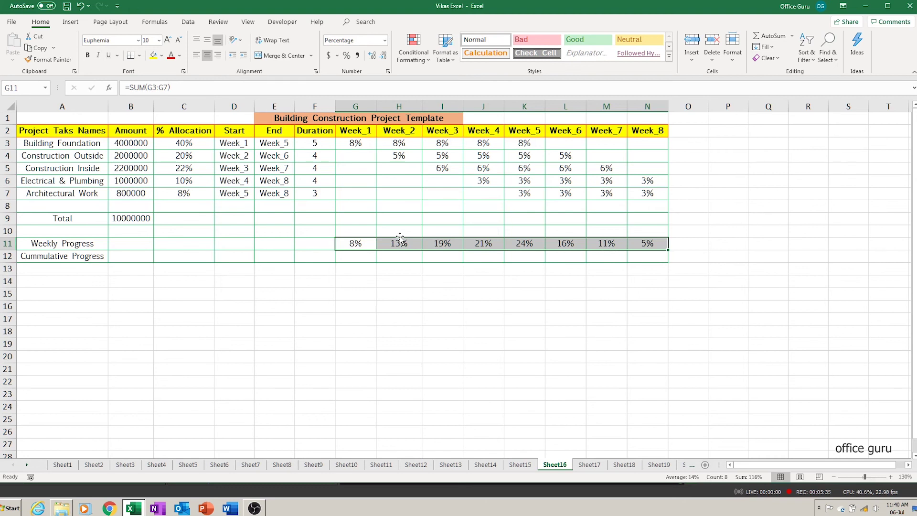
key("Down")
type("=")
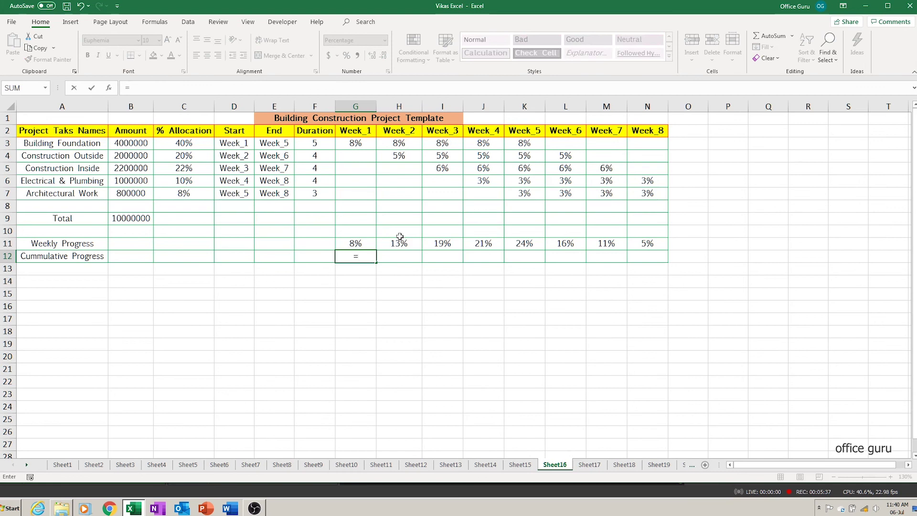
Enter =H11+G11 in G12 and drag it across to Week_8 in N12.
left_click(400, 236)
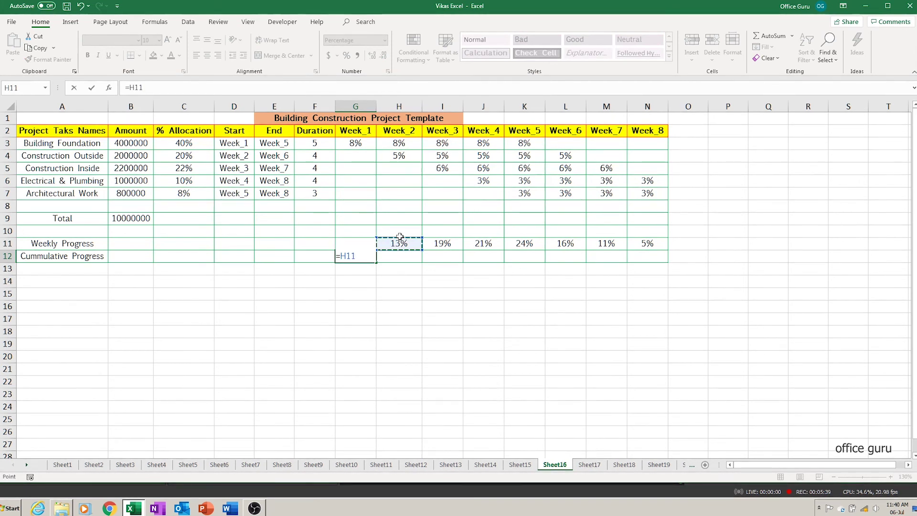
type("+")
key("Left")
key("ctrl+Return")
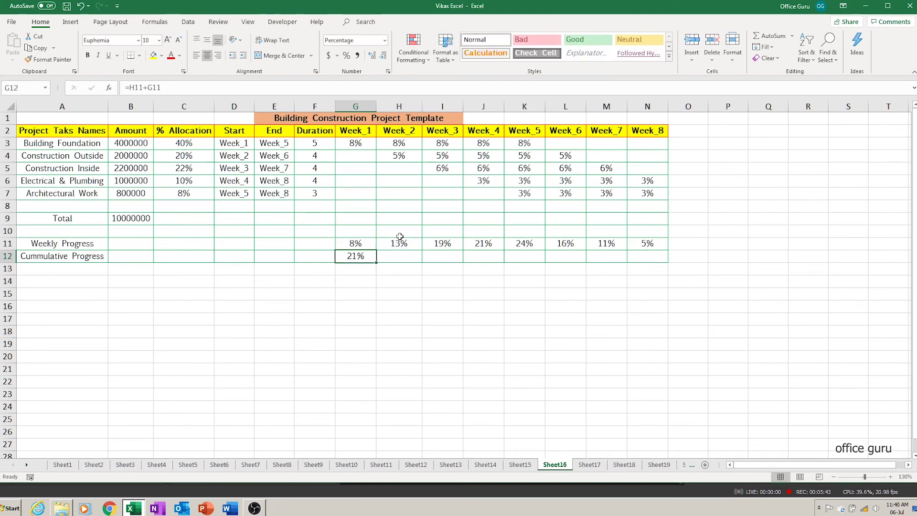
left_click_drag(377, 261, 654, 258)
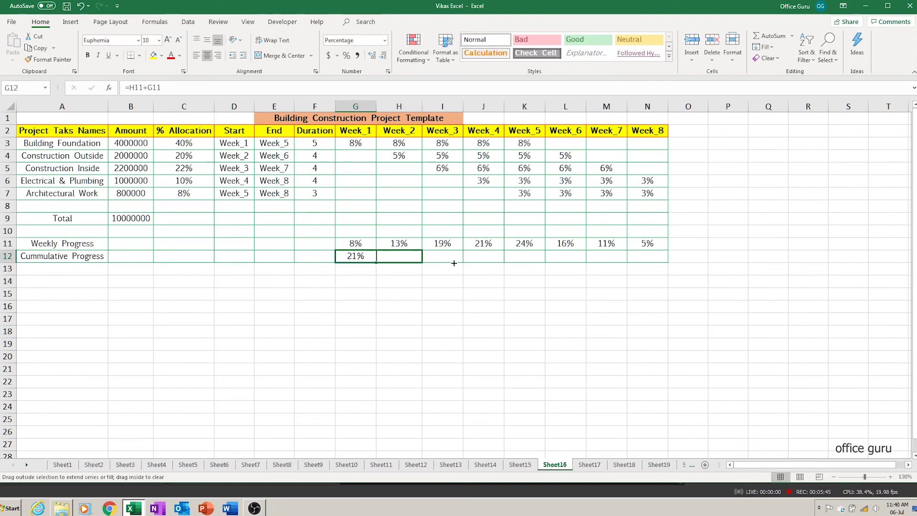
left_click(580, 360)
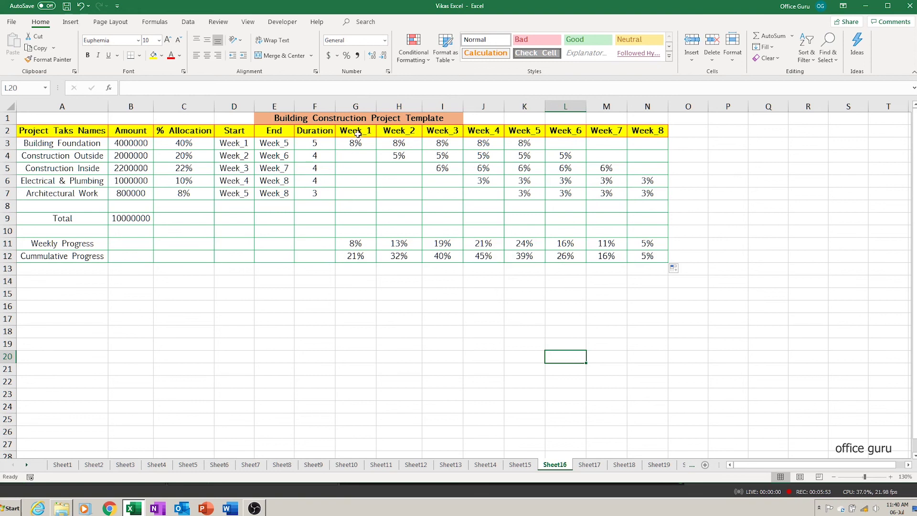
Insert a 2-D line chart of the week headers and Cumulative Progress, placed below the table.
left_click_drag(356, 130, 651, 129)
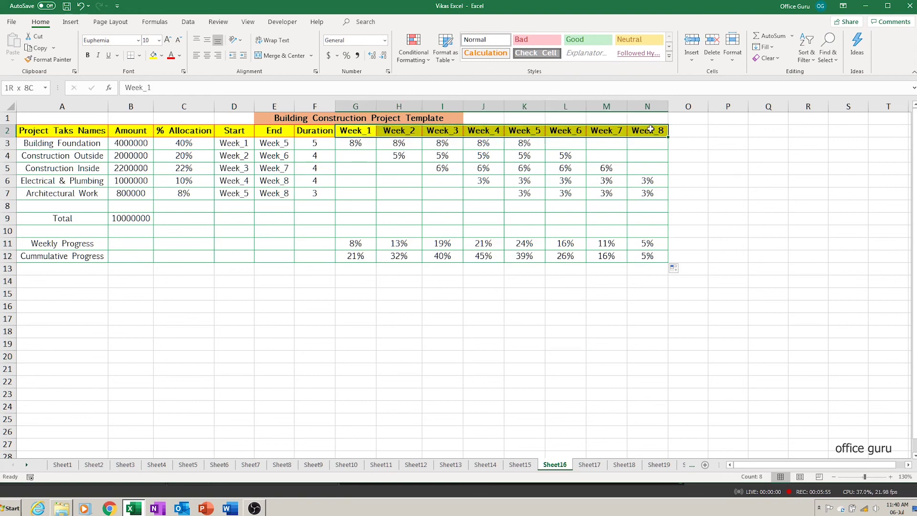
left_click_drag(350, 256, 643, 255)
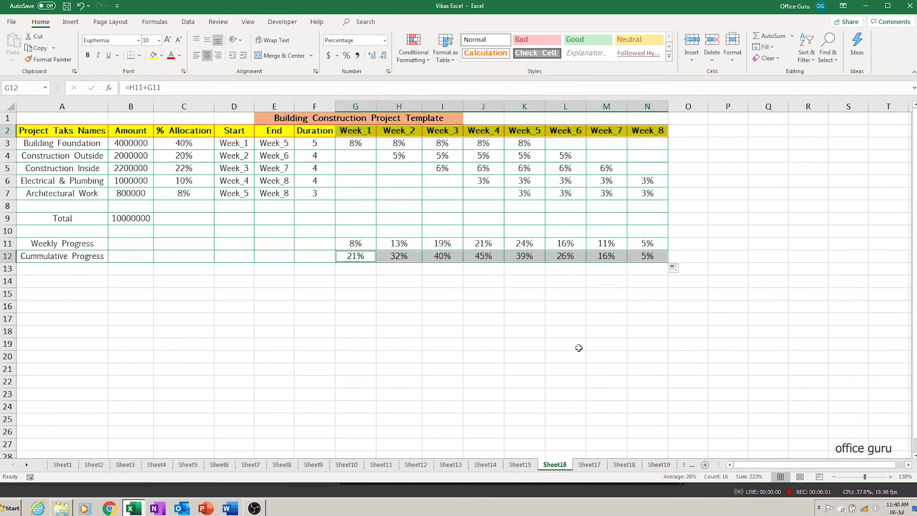
left_click(69, 22)
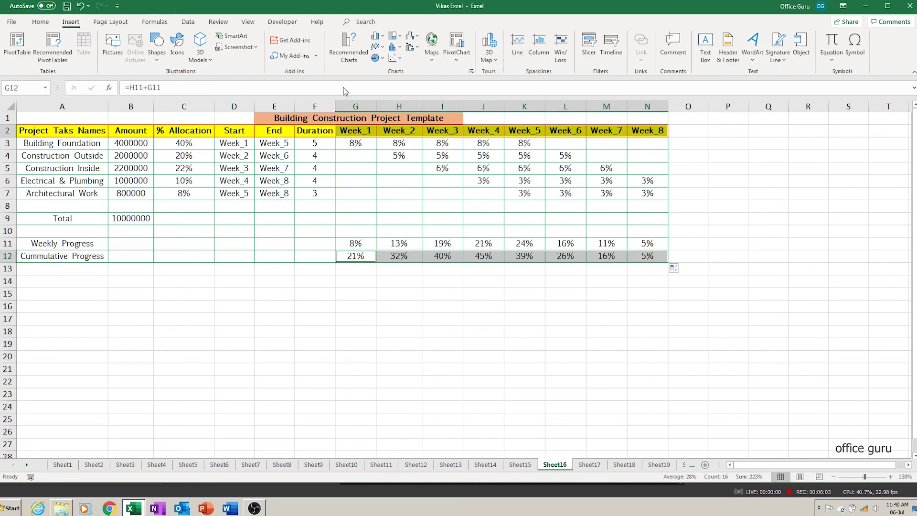
left_click(383, 49)
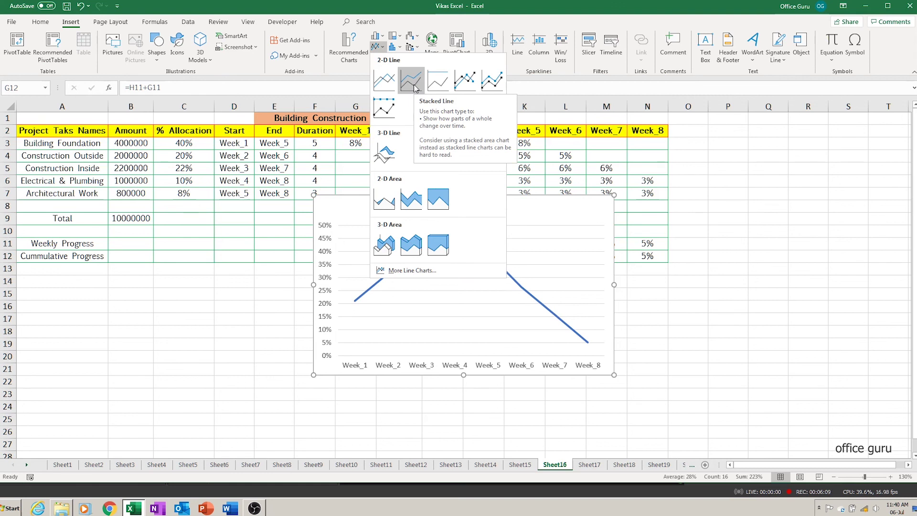
left_click(385, 81)
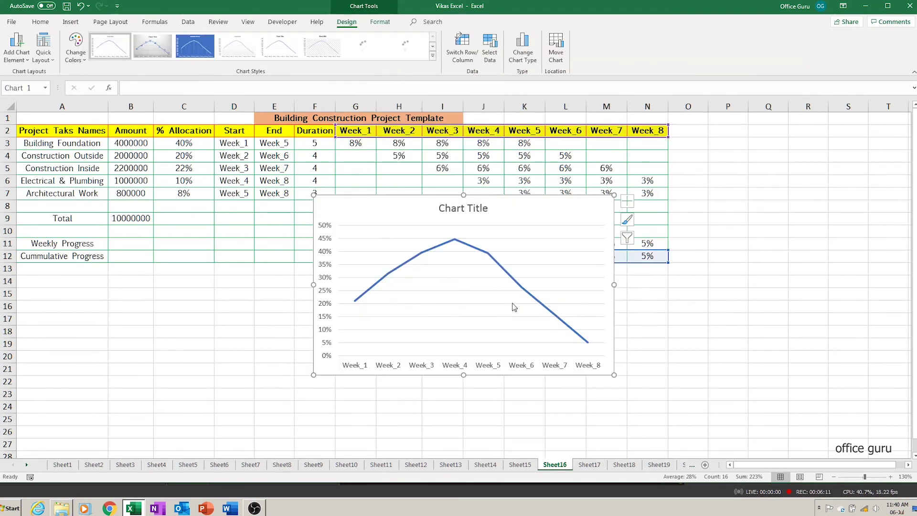
left_click_drag(424, 195, 412, 270)
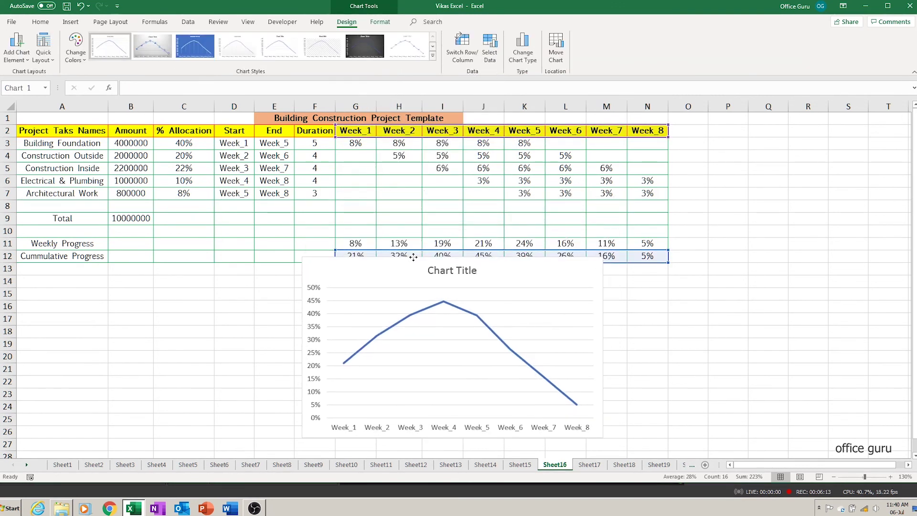
left_click(665, 422)
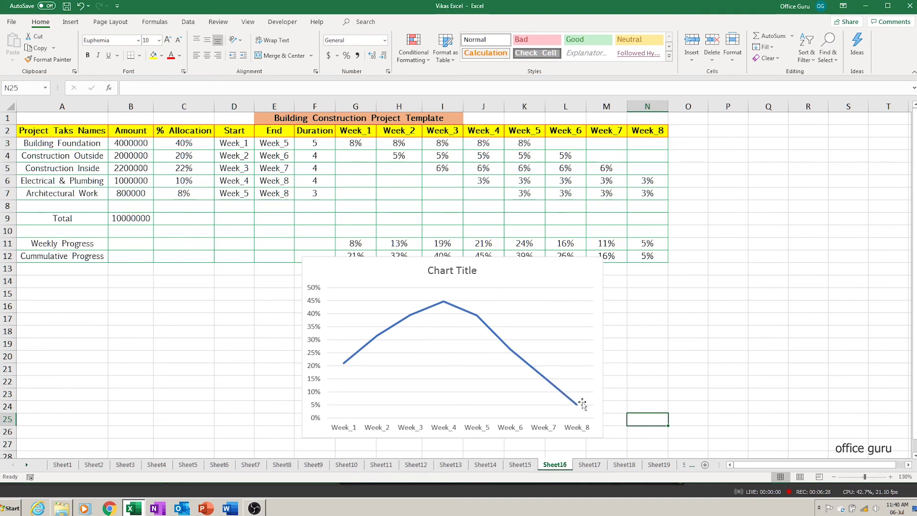
left_click_drag(387, 262, 397, 277)
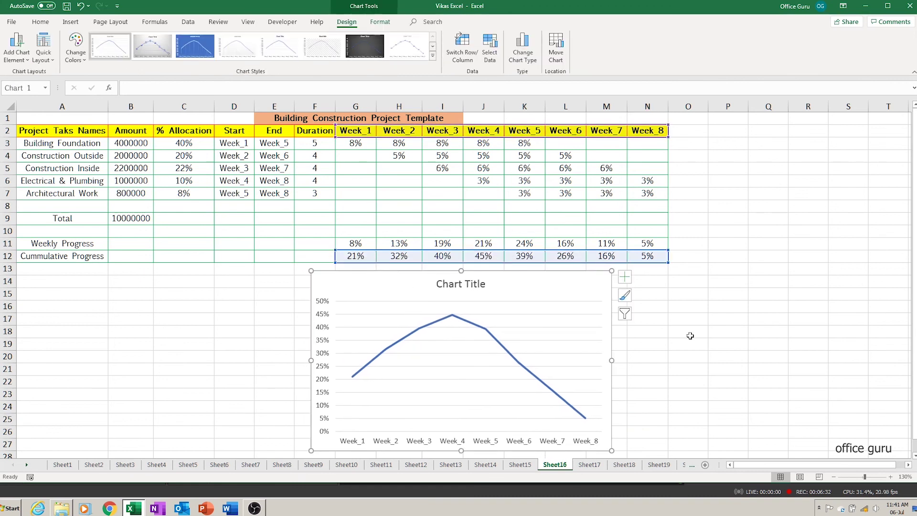
Replace the placeholder "Chart Title" with 'S Curve Chart'.
left_click(436, 285)
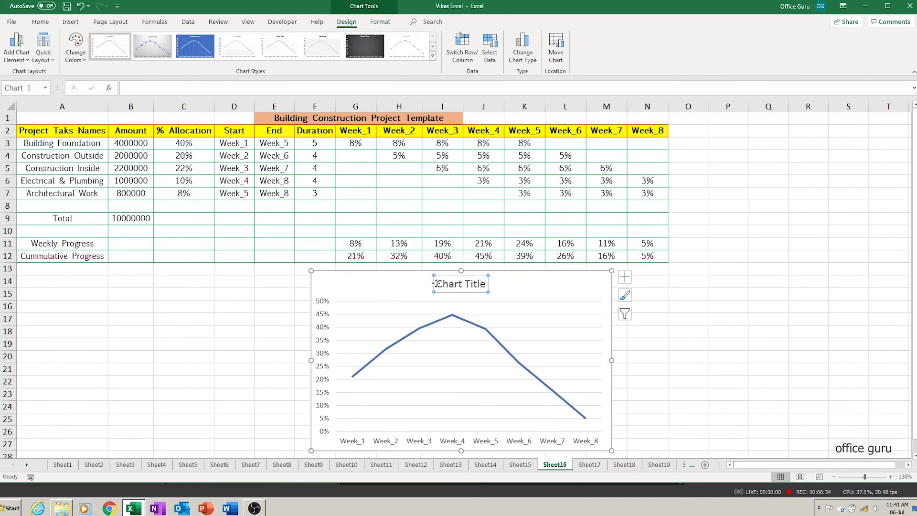
left_click_drag(436, 285, 487, 287)
type("S")
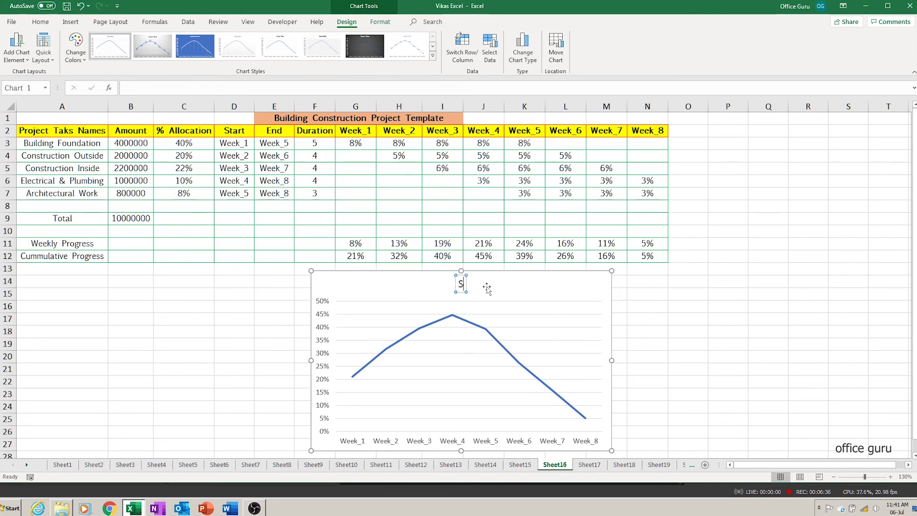
type(" Curve Chart")
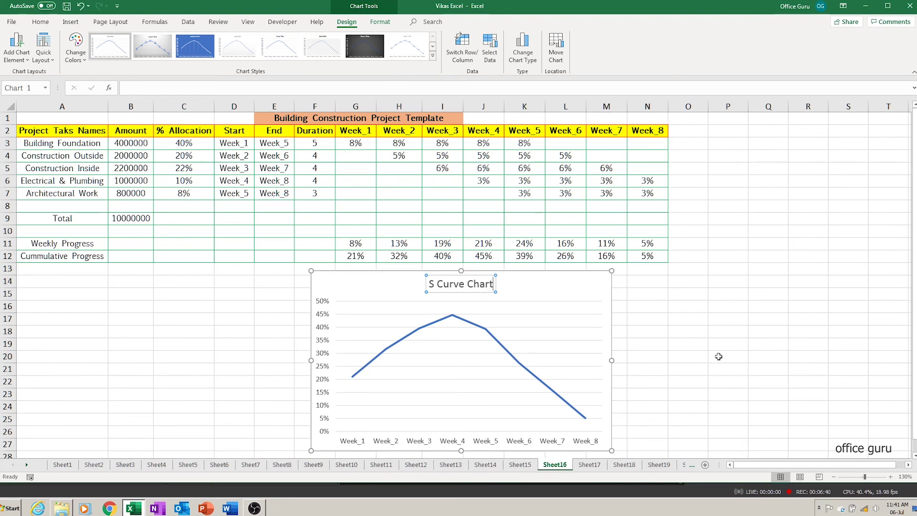
left_click(715, 356)
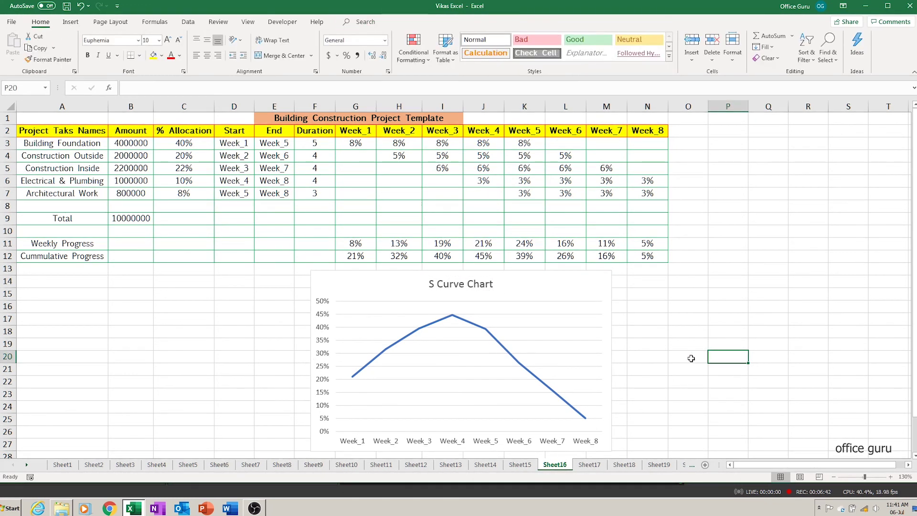